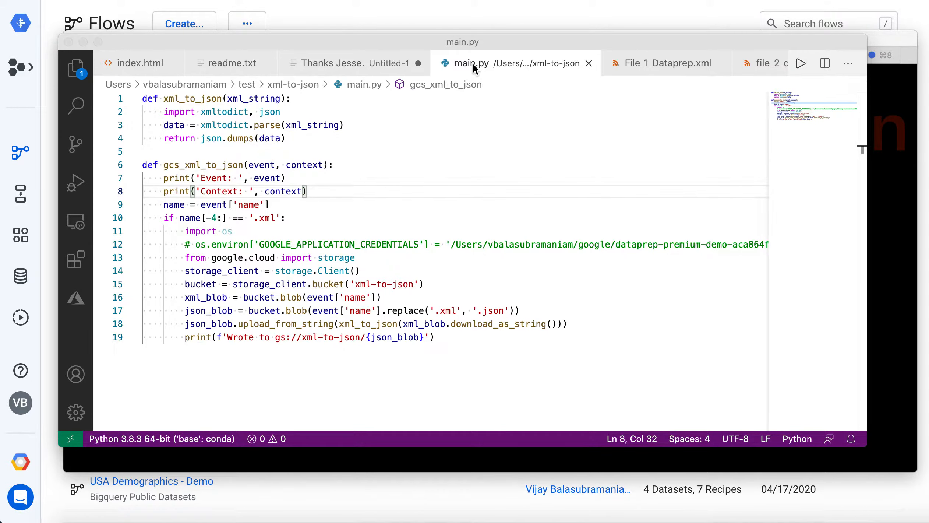
Switch from main.py in the code editor to the terminal and copy File_1_Dataprep.xml to gs://xml-to-json/ with gsutil
drag(416, 42, 927, 177)
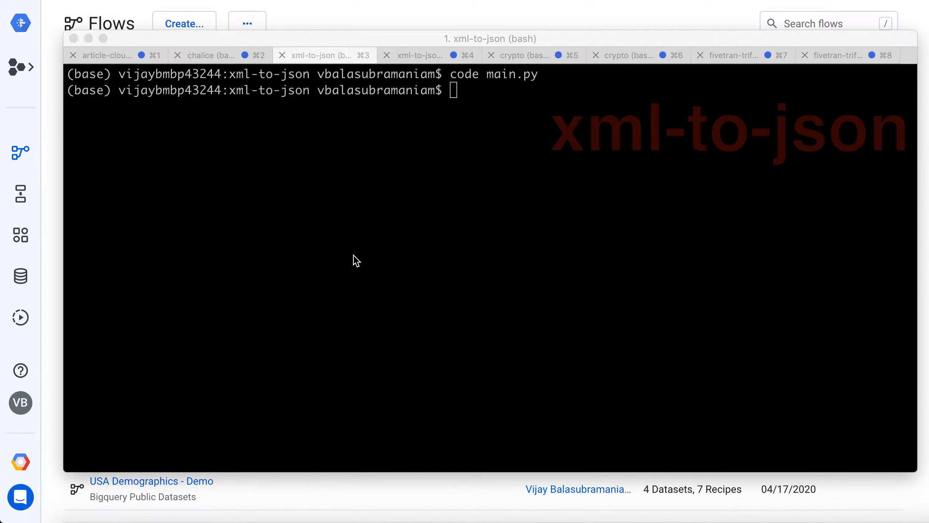
click(446, 171)
click(591, 115)
key(Up)
key(Up)
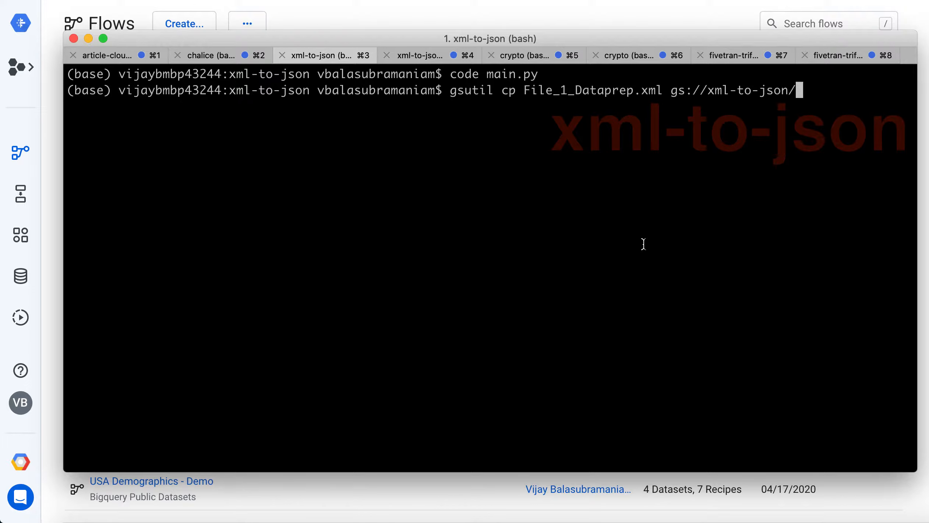
key(Return)
Copy file_2_Dataprep.xml to gs://xml-to-json/ with gsutil
key(super+Tab)
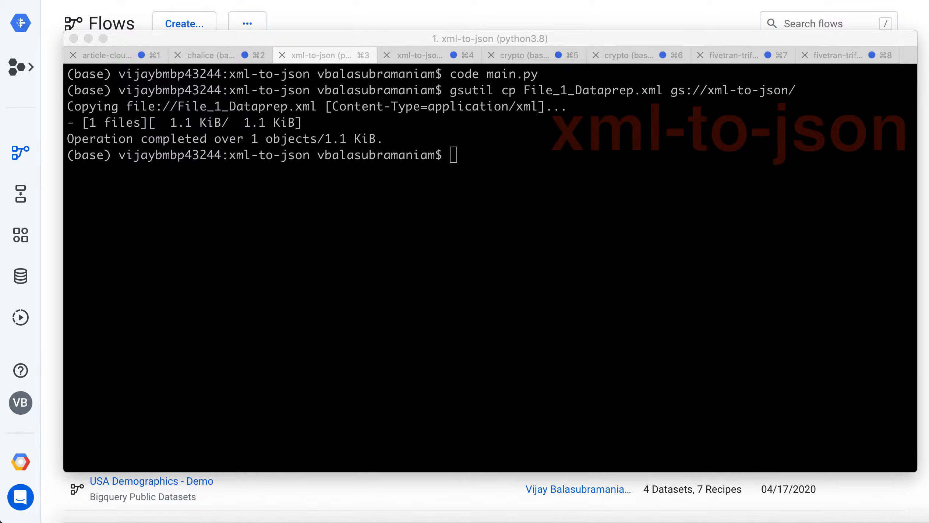
click(548, 150)
text(gsutil cp file_2_Dataprep.xml gs://xml-to-json/)
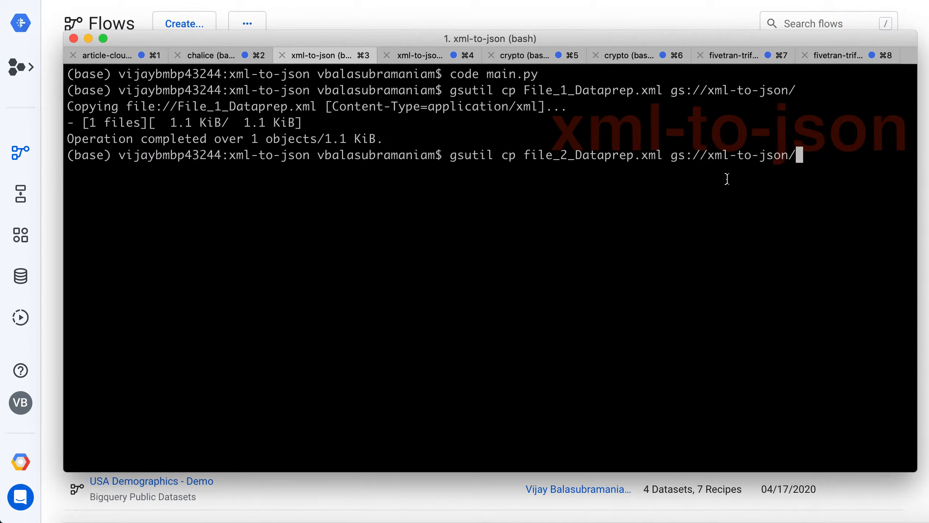
key(Return)
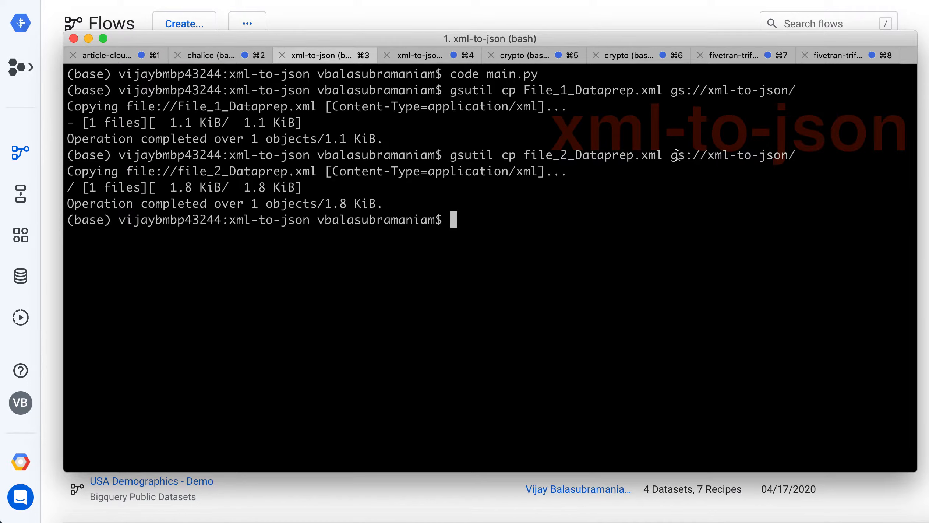
List the contents of gs://xml-to-json/ with gsutil ls and check for the JSON versions of both Dataprep files
text(gsutil )
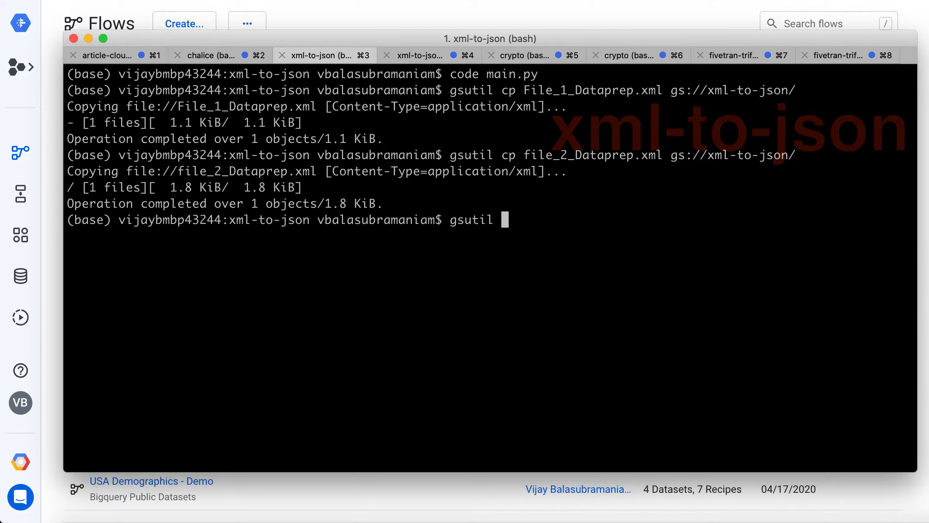
text(ls)
click(678, 156)
drag(678, 156, 796, 156)
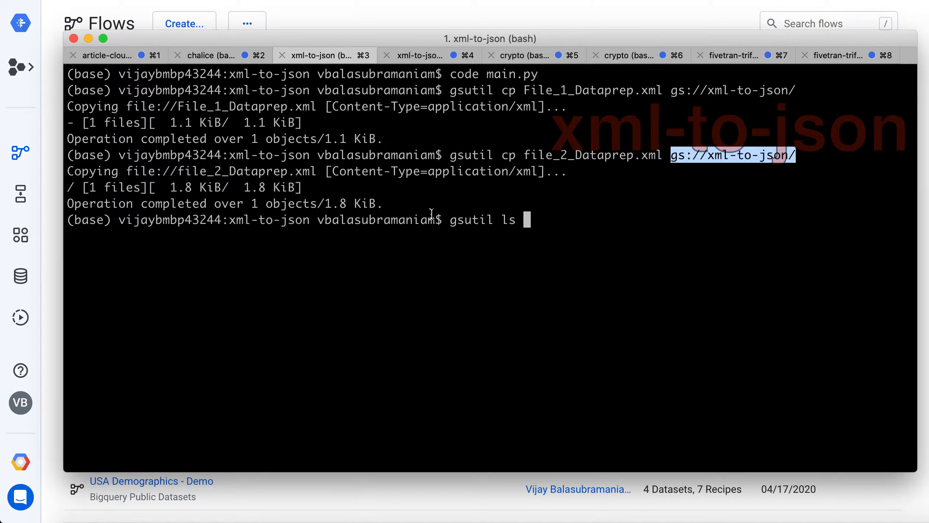
text(gs://xml-to-json/)
key(Return)
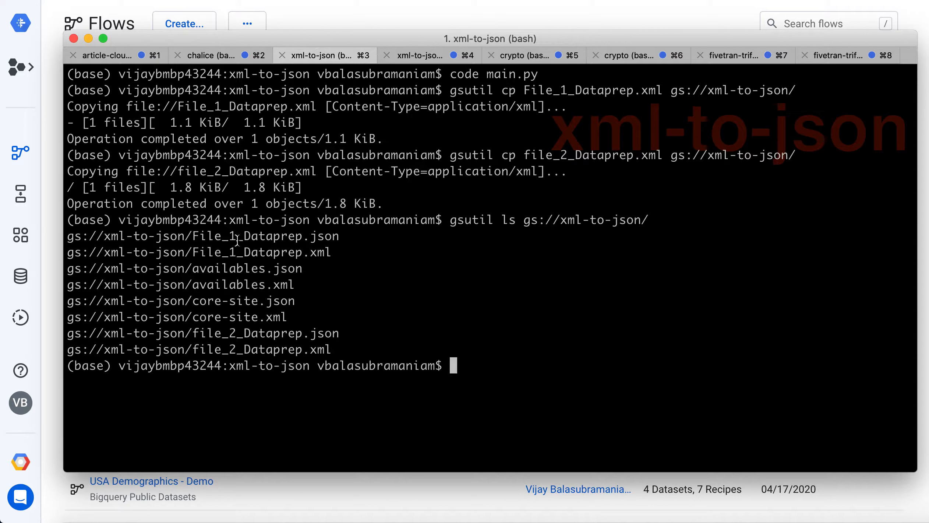
drag(193, 236, 340, 236)
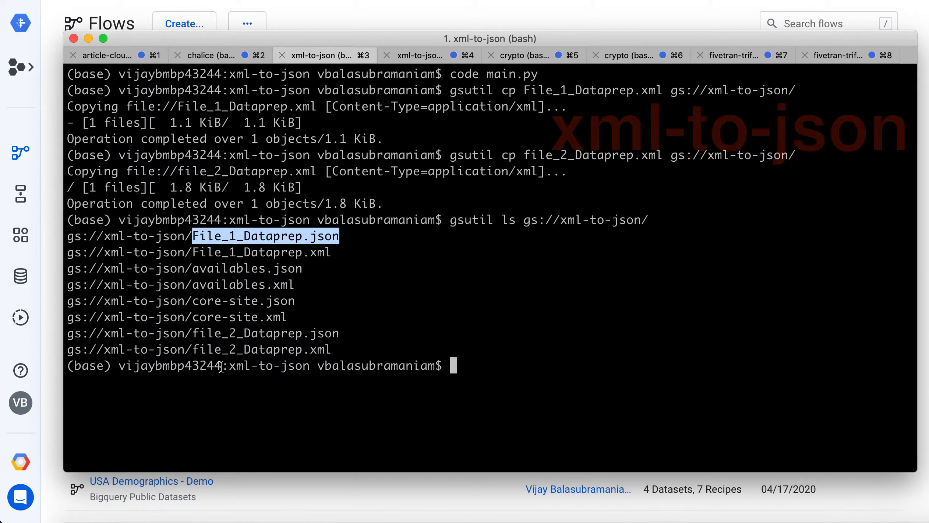
drag(193, 333, 339, 333)
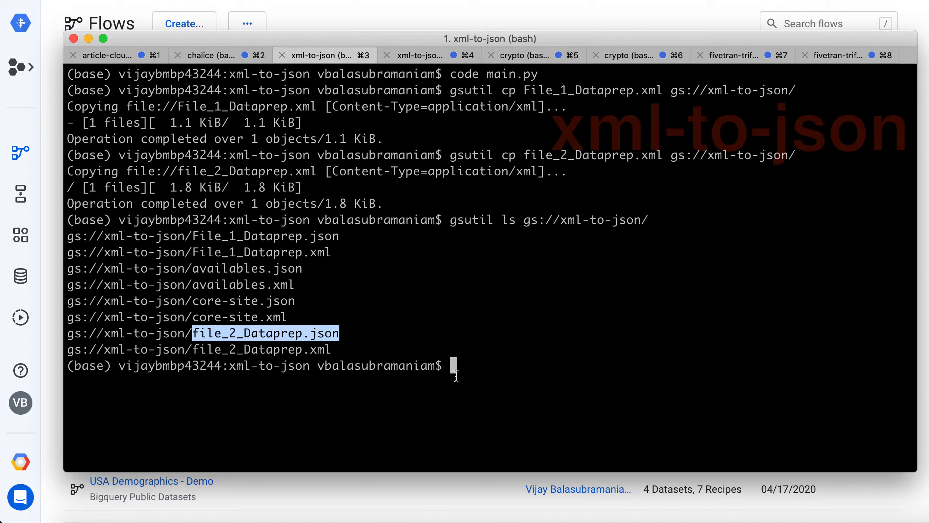
Switch to the Dataprep Flows page and create a new flow named "XML - Qwinix"
click(301, 15)
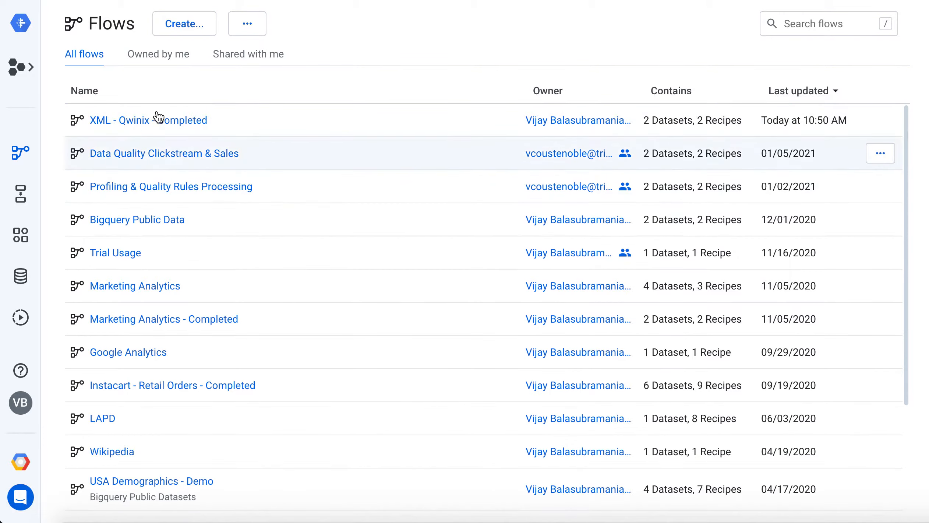
click(183, 25)
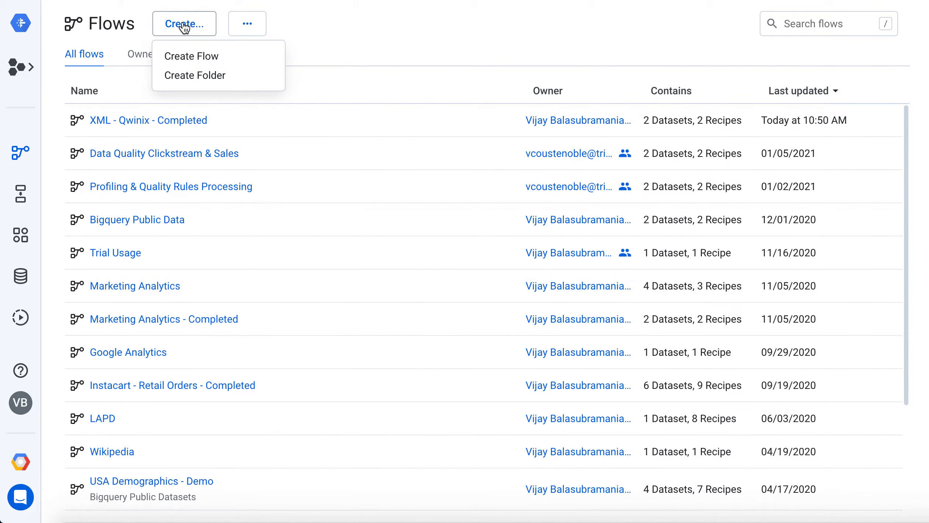
click(188, 55)
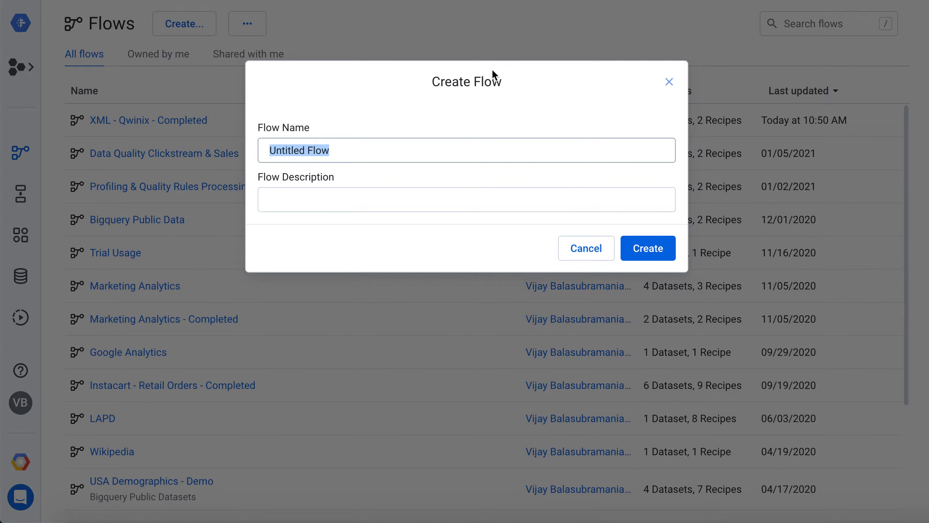
text(XML - )
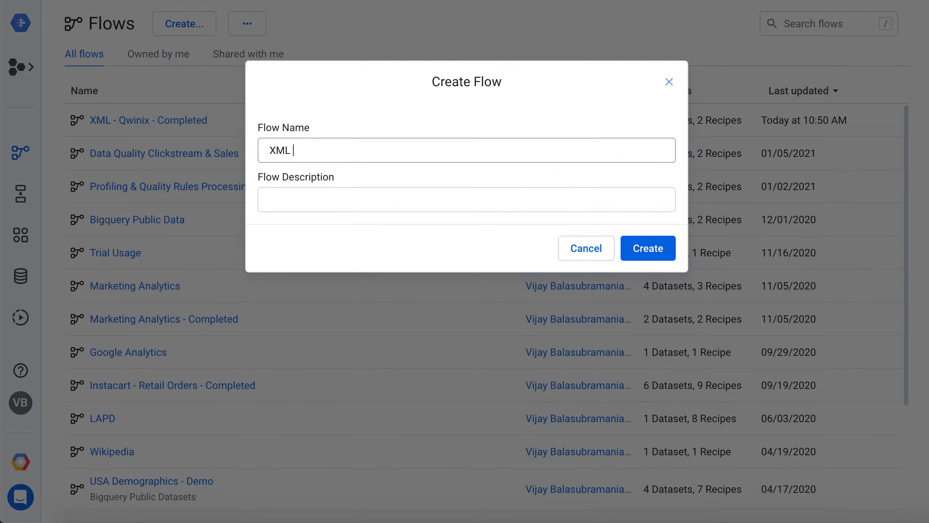
text(Qwinix)
click(648, 248)
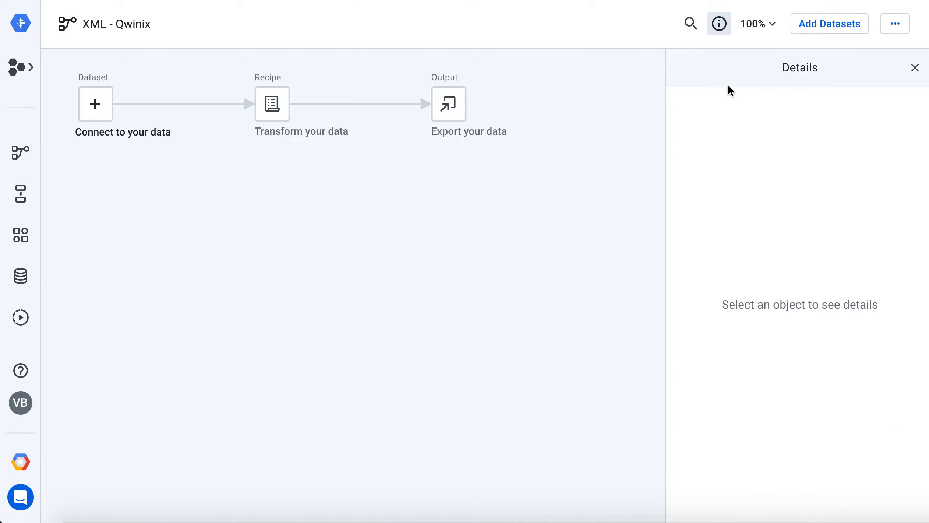
Import File_1_Dataprep.json and file_2_Dataprep.json from the GCS xml-to-json folder and add them to the flow
click(823, 28)
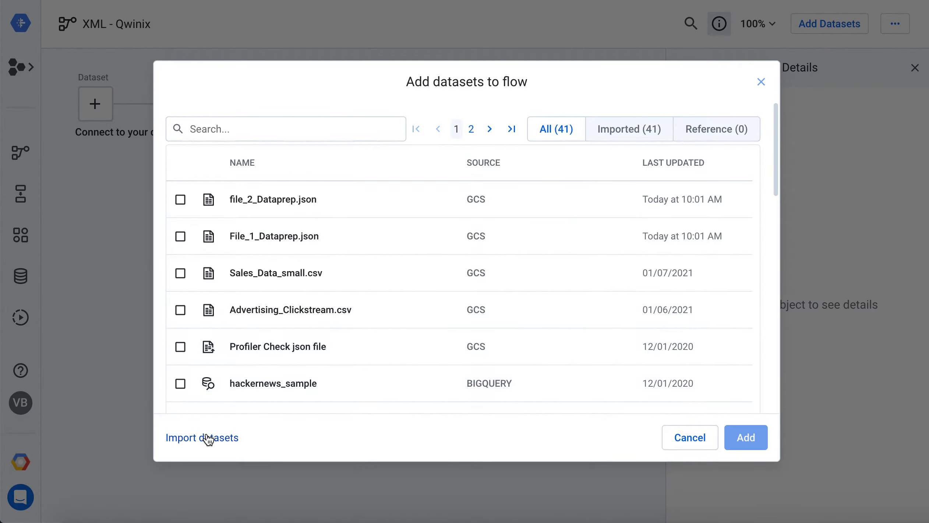
click(208, 437)
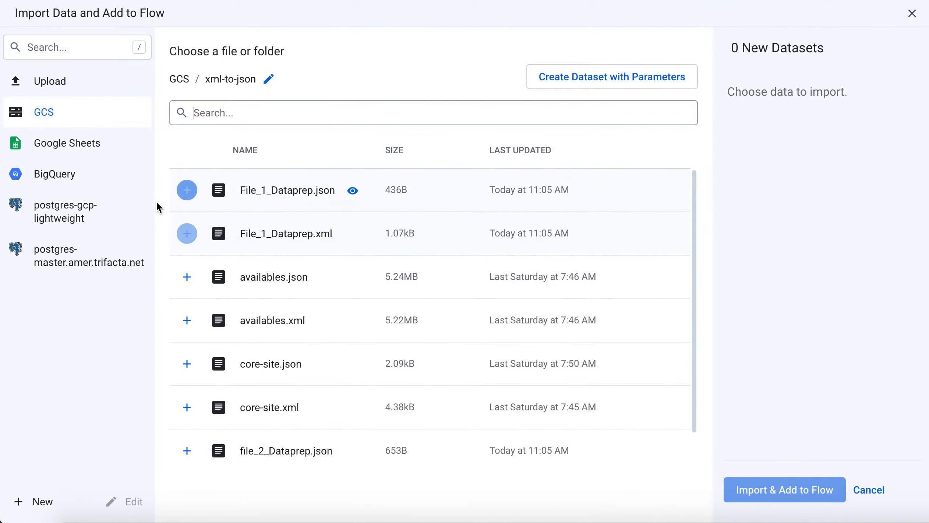
click(187, 191)
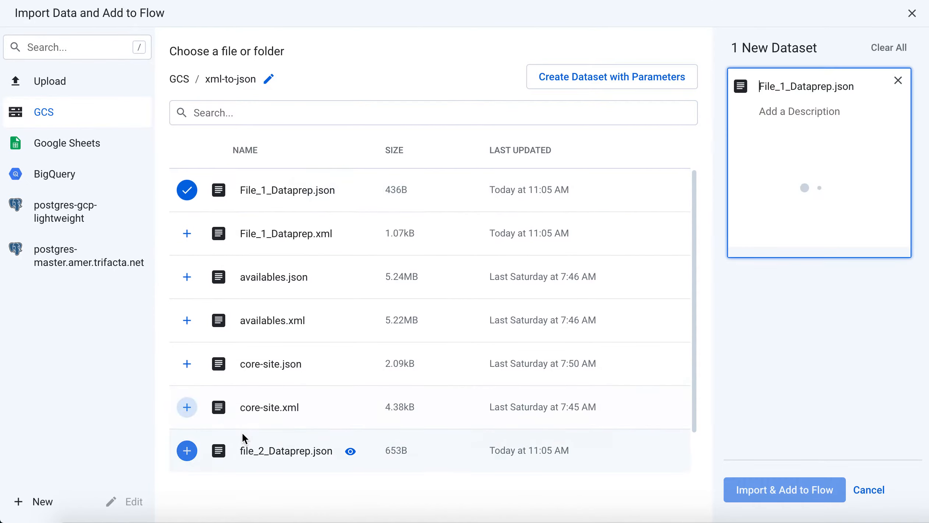
scroll(243, 430, down, 1)
scroll(243, 430, down, 1)
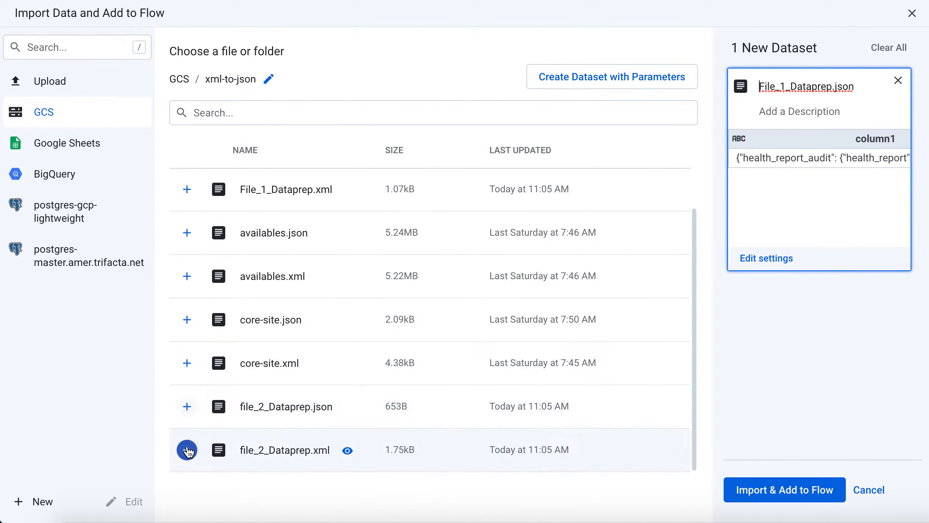
click(188, 409)
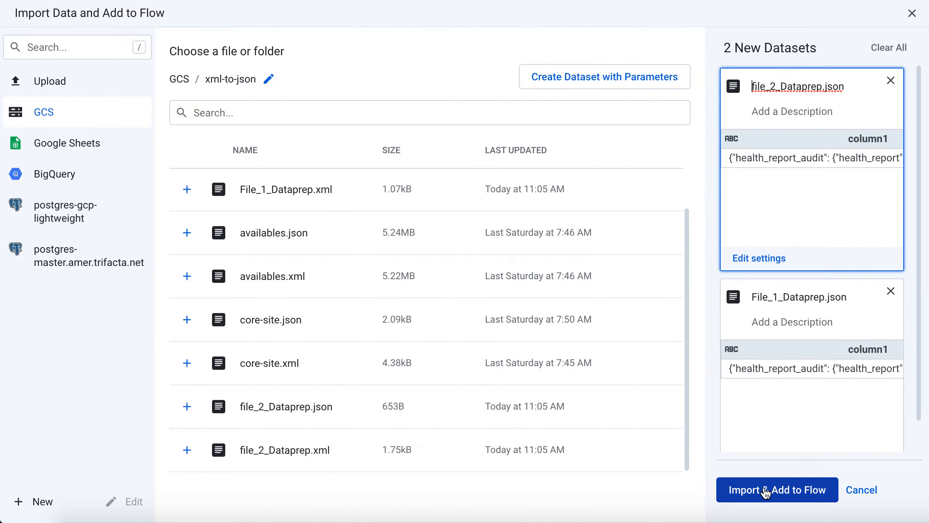
click(764, 493)
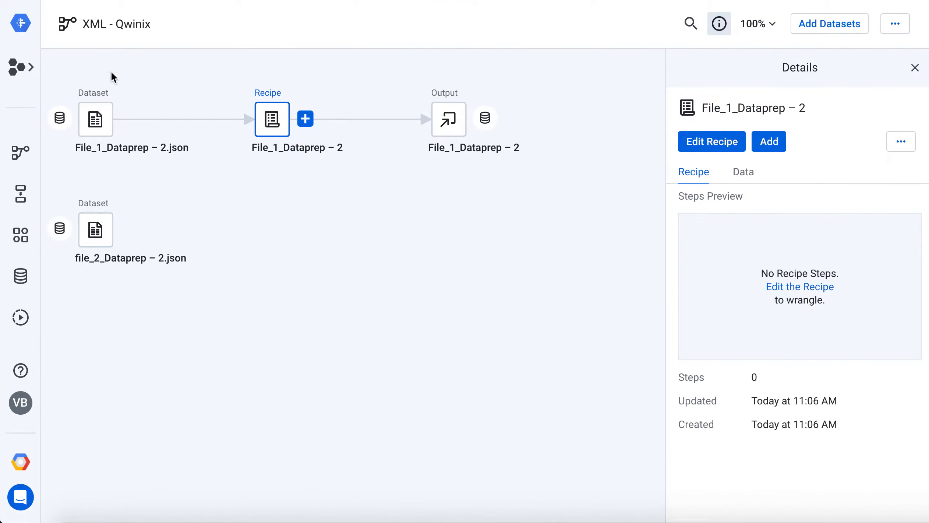
Open the File_1_Dataprep – 2 recipe for editing and change the data type of column1 to Object
click(270, 120)
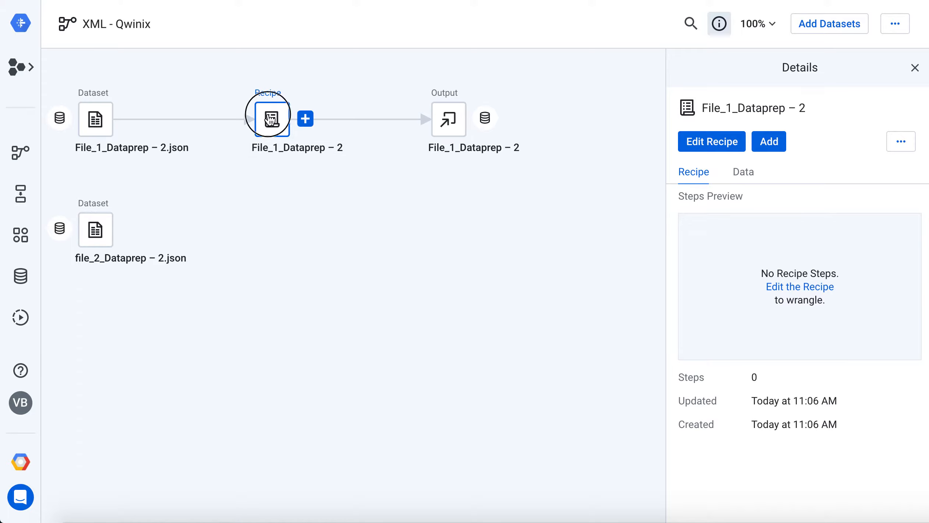
click(709, 143)
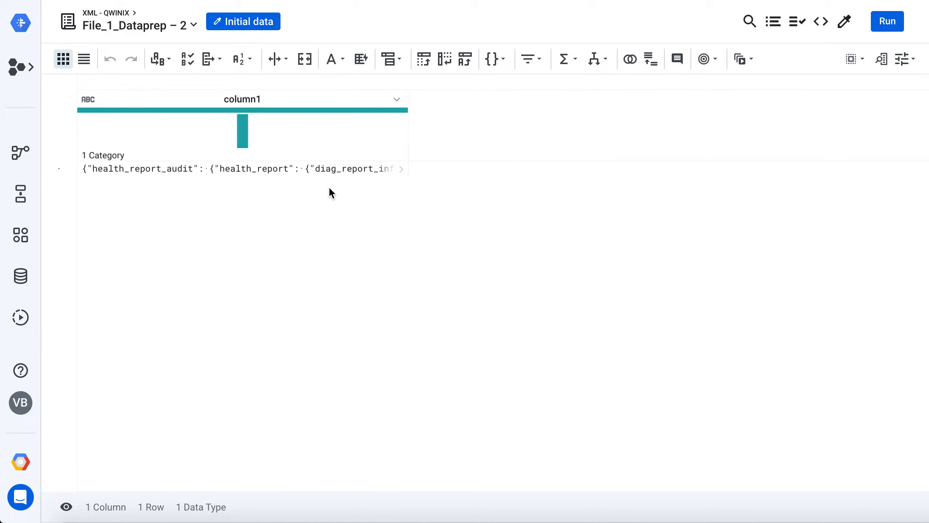
drag(404, 99, 514, 99)
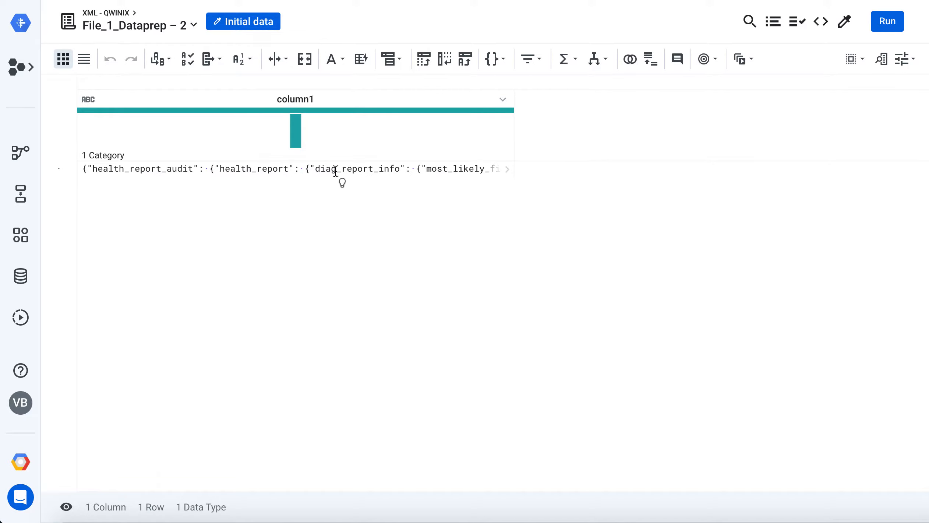
click(88, 100)
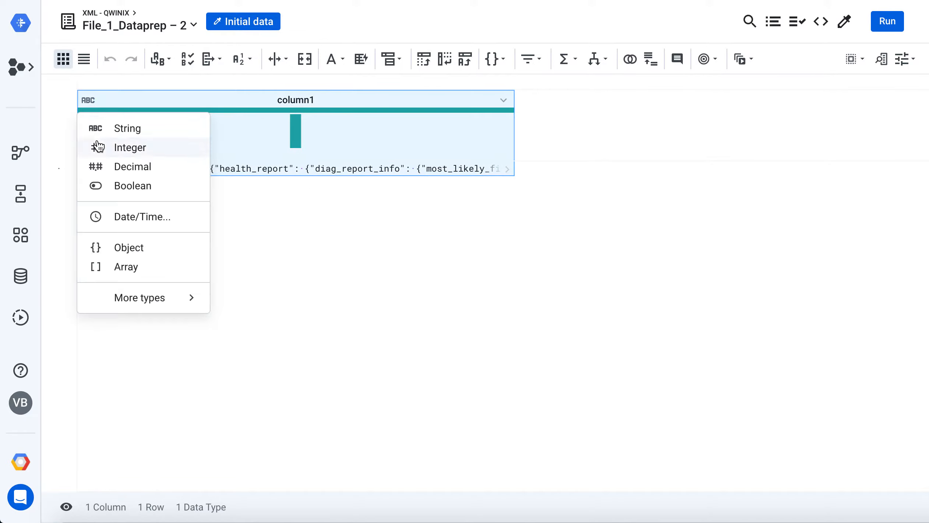
click(126, 249)
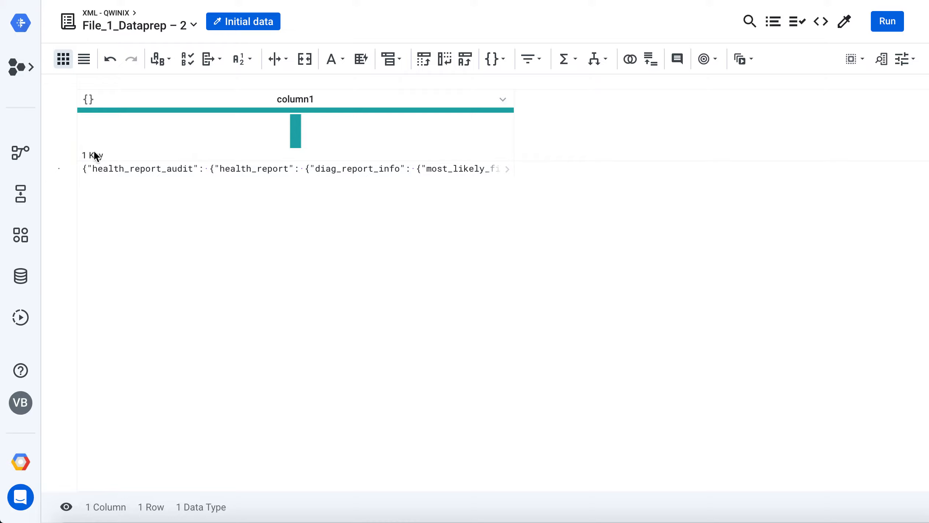
Unnest the fix_part element under most_likely_fix and fix_parts in column1 into a new column using the suggested transformation
click(507, 170)
drag(495, 205, 504, 179)
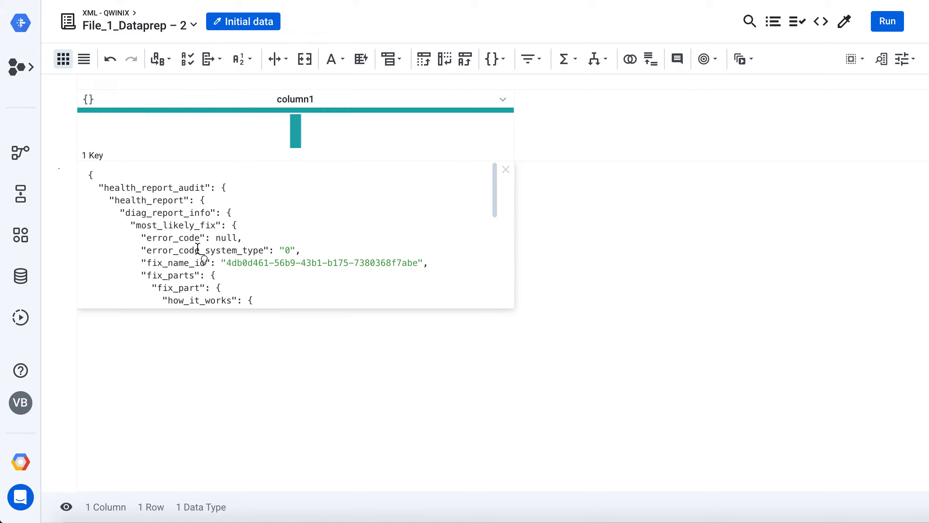
scroll(198, 249, down, 2)
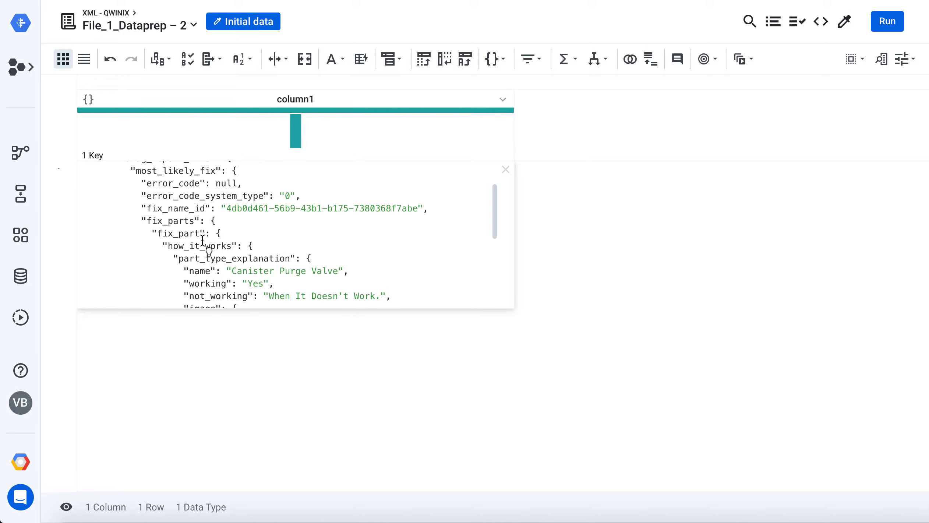
drag(159, 233, 199, 233)
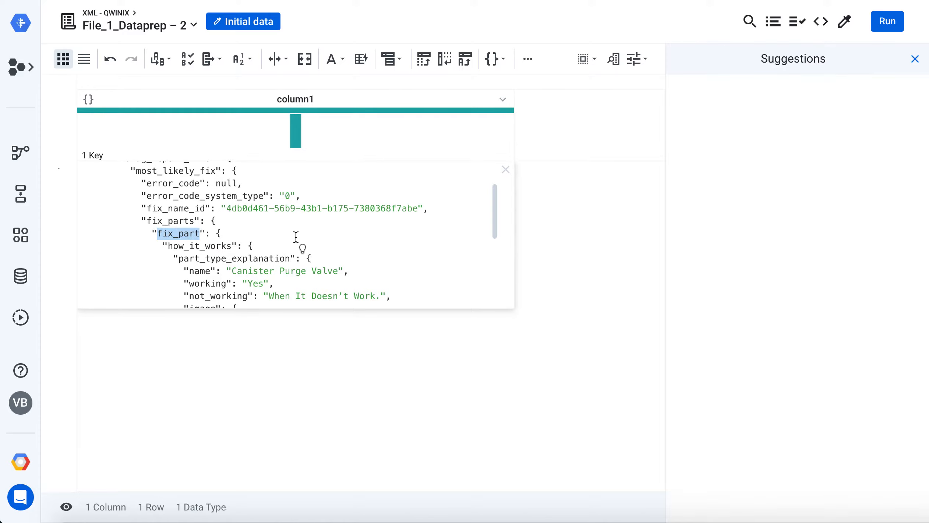
scroll(271, 232, down, 3)
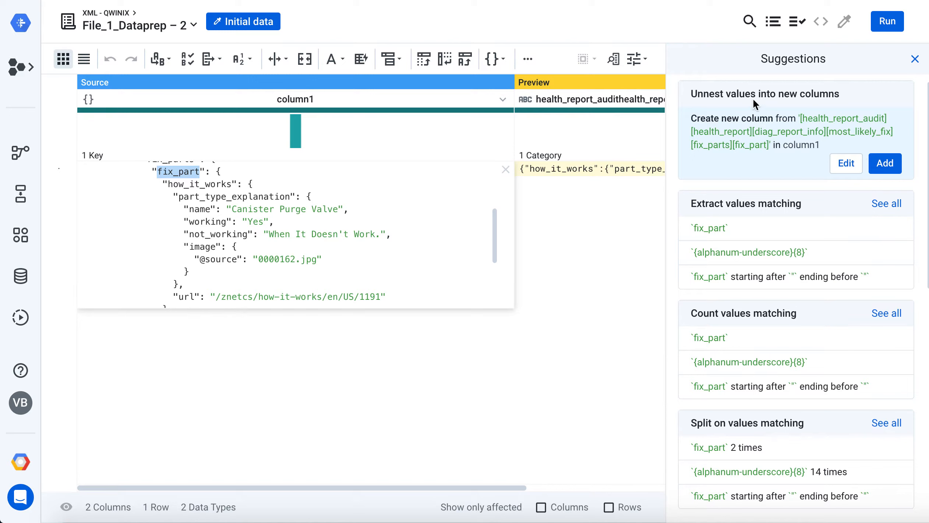
click(885, 163)
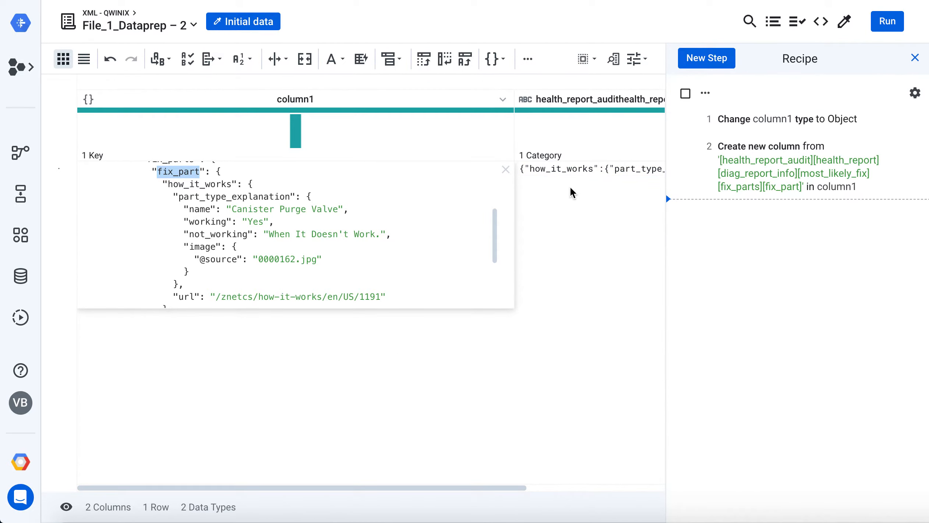
click(506, 170)
Change the data type of the new fix_part column to Object and expand its value
scroll(574, 221, right, 5)
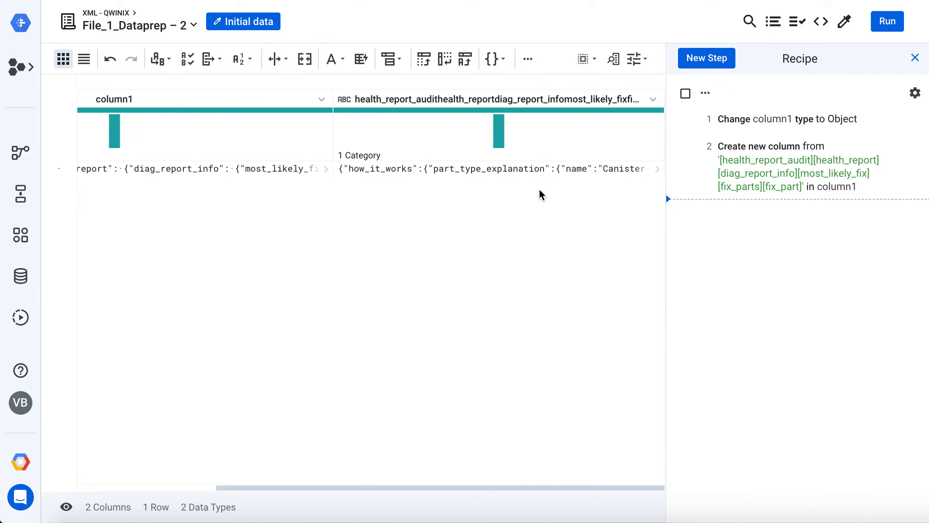
click(344, 100)
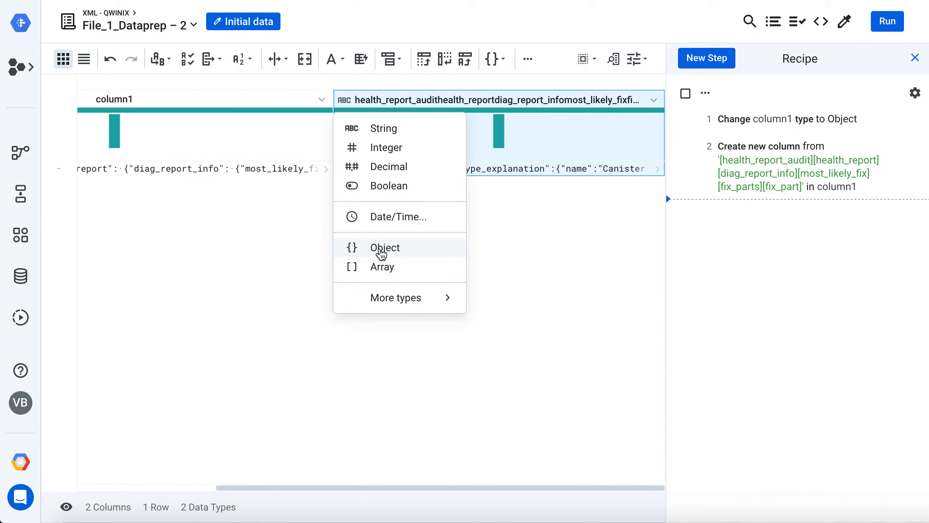
click(385, 252)
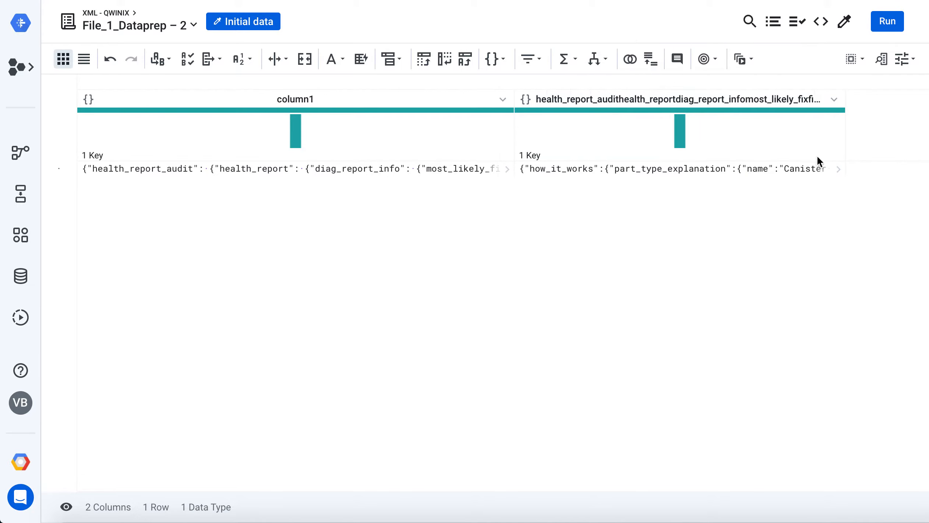
click(838, 170)
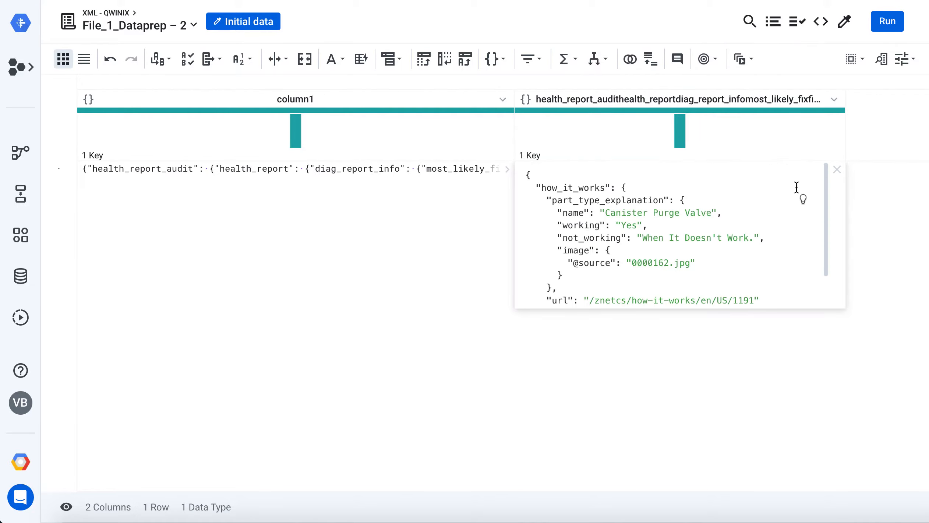
Unnest the name and url elements of the fix_part column into two new columns with the suggested transformations, and collapse the expanded value
double_click(565, 213)
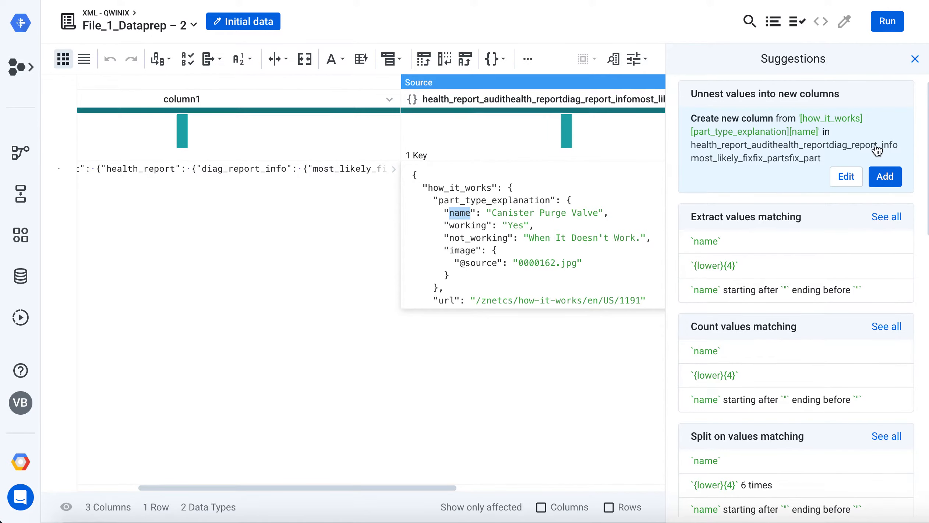
click(885, 177)
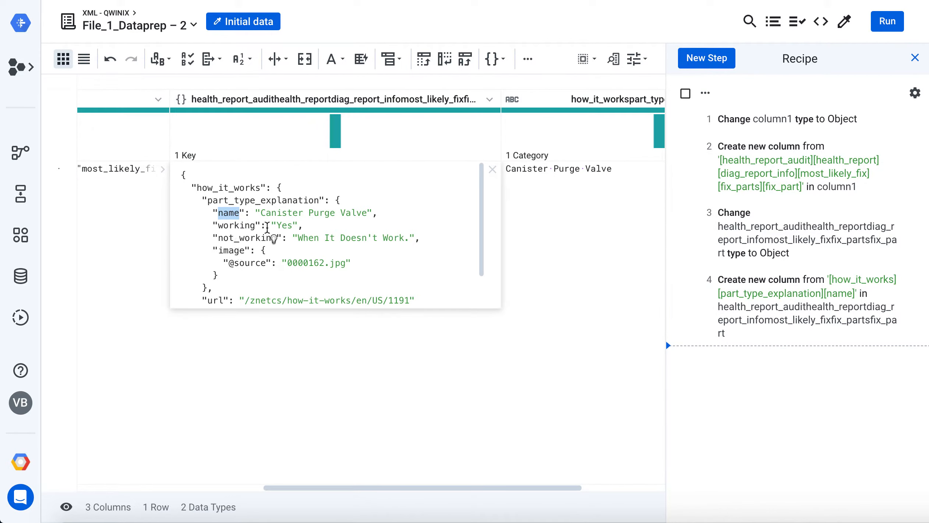
scroll(272, 239, down, 2)
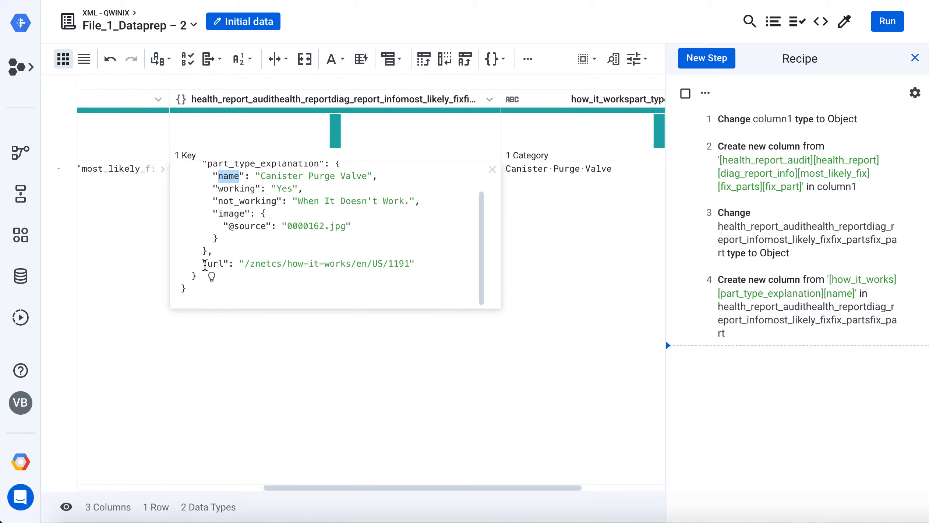
drag(208, 264, 222, 266)
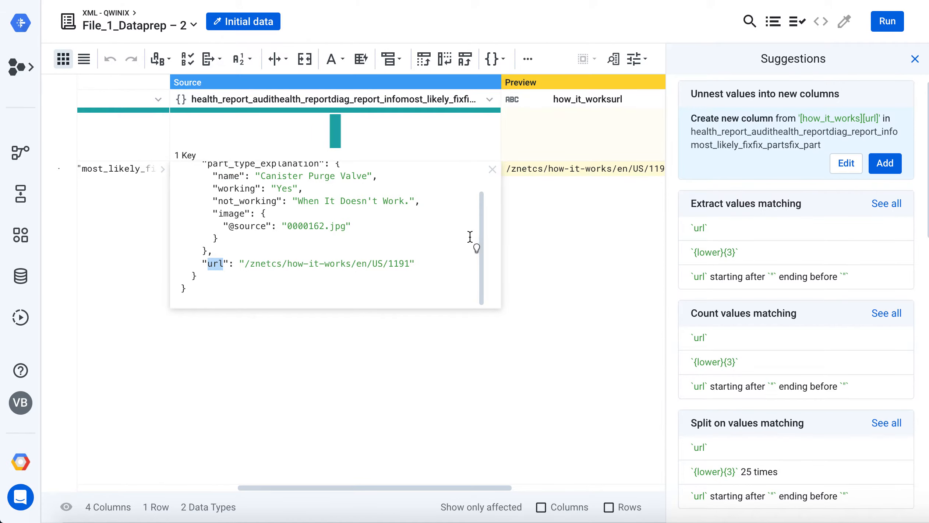
click(889, 170)
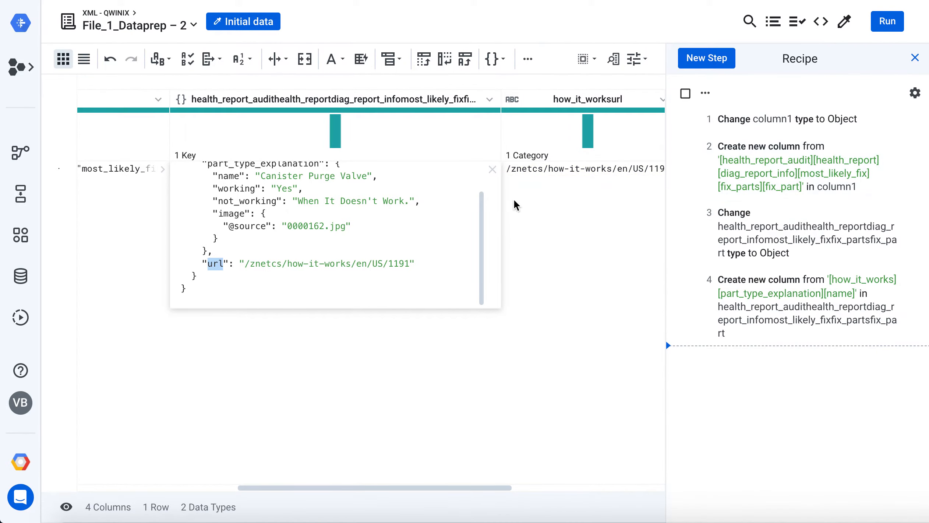
scroll(559, 218, right, 5)
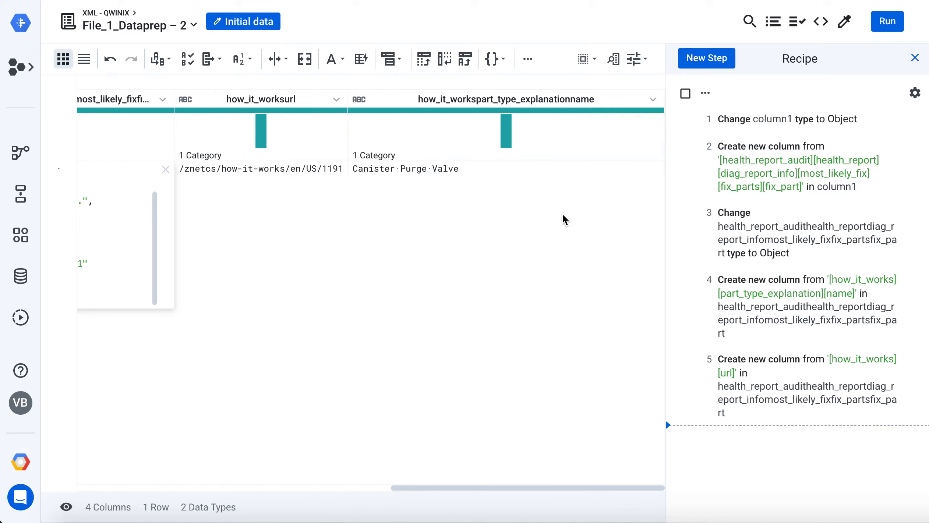
click(291, 170)
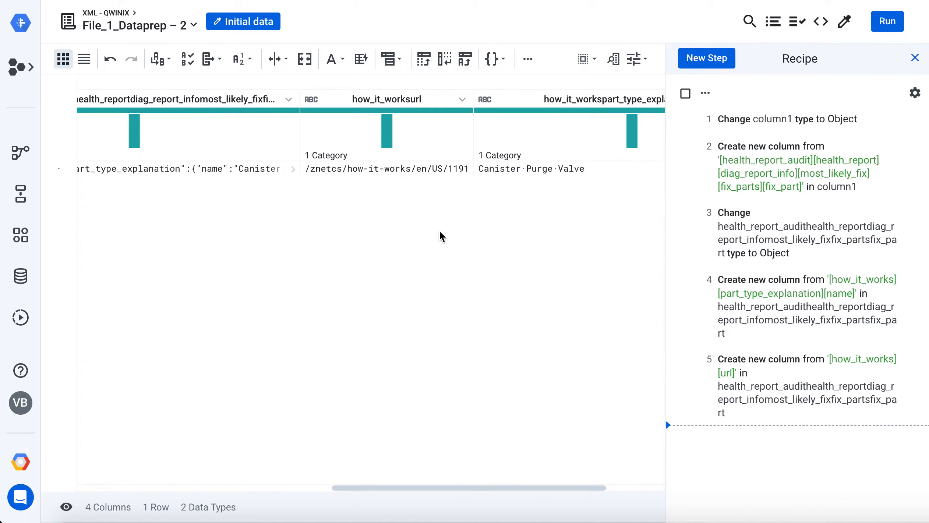
Delete all columns other than the fix_part, how_it_worksurl and how_it_workspart_type_explanationname columns
scroll(328, 190, left, 5)
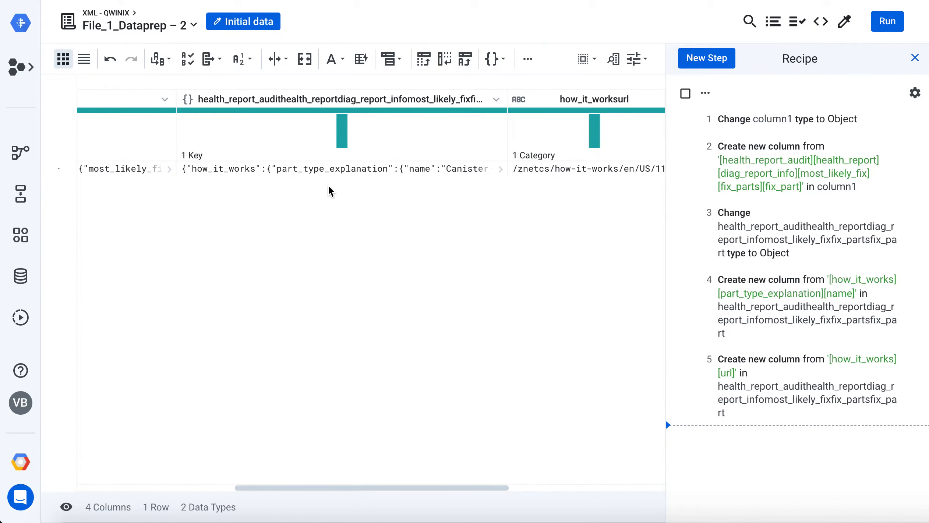
scroll(331, 191, right, 5)
scroll(330, 191, left, 3)
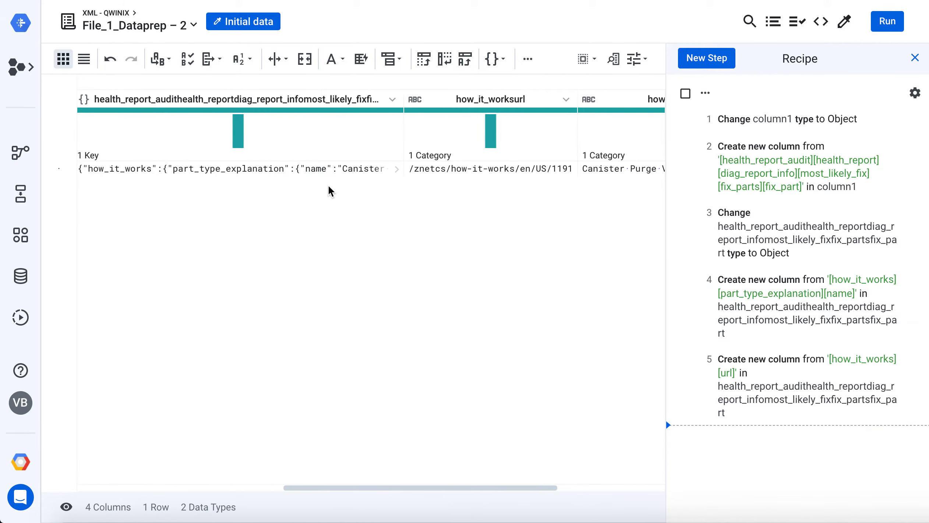
scroll(329, 191, left, 1)
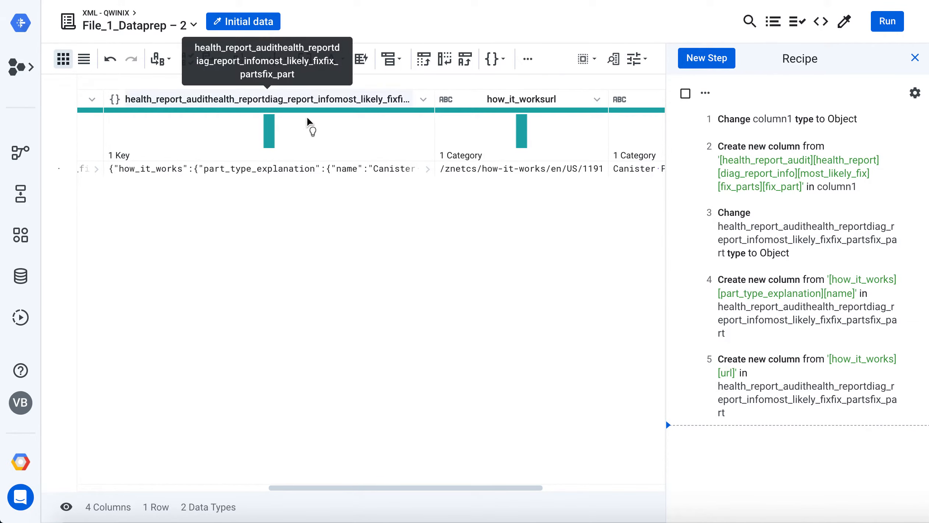
click(307, 122)
scroll(450, 131, right, 3)
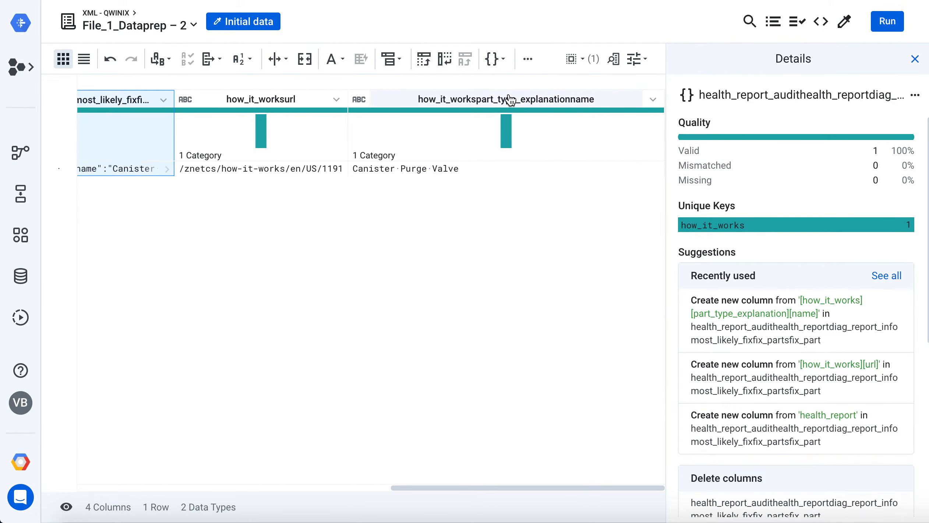
click(510, 100)
click(96, 101)
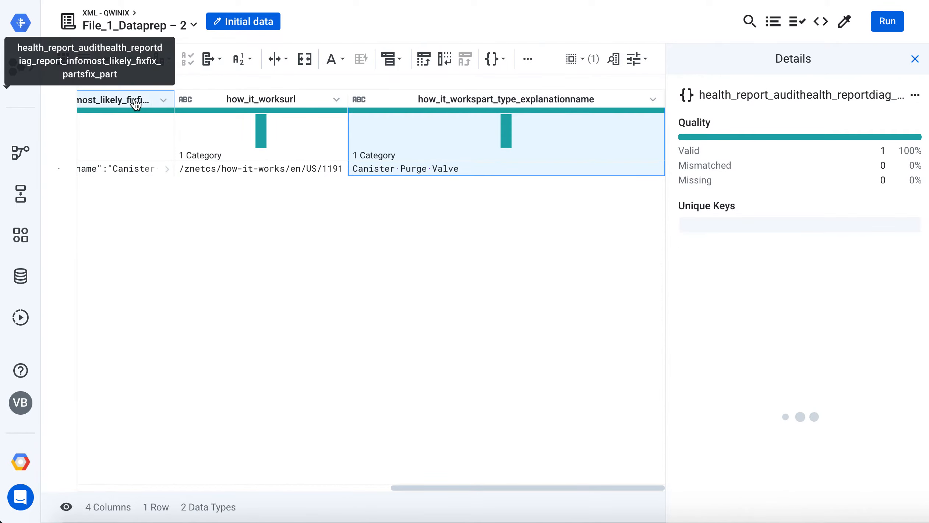
ctrl+click(307, 99)
ctrl+click(483, 103)
scroll(795, 387, down, 5)
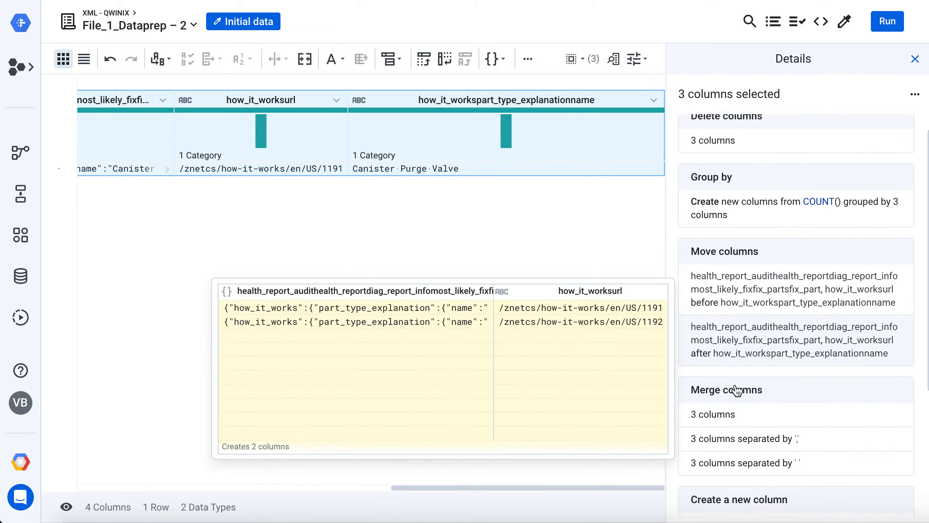
scroll(737, 390, up, 5)
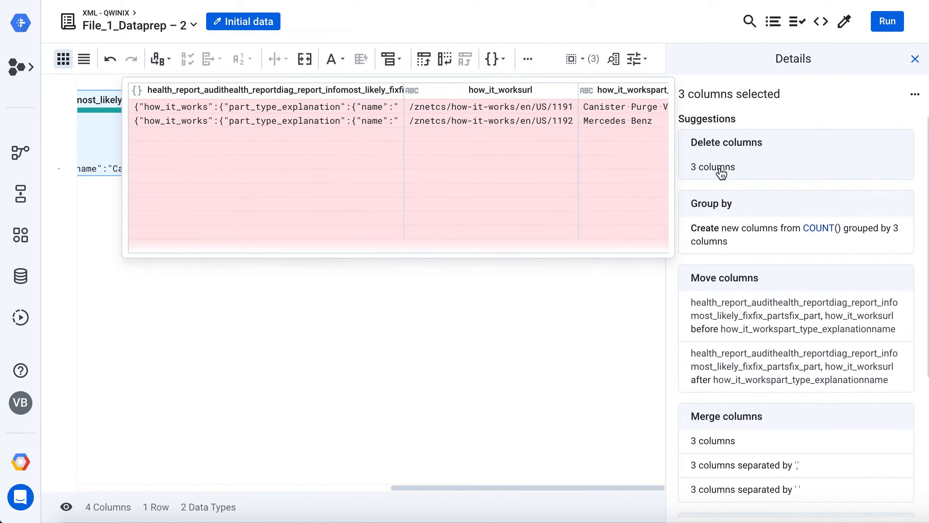
click(714, 166)
click(846, 186)
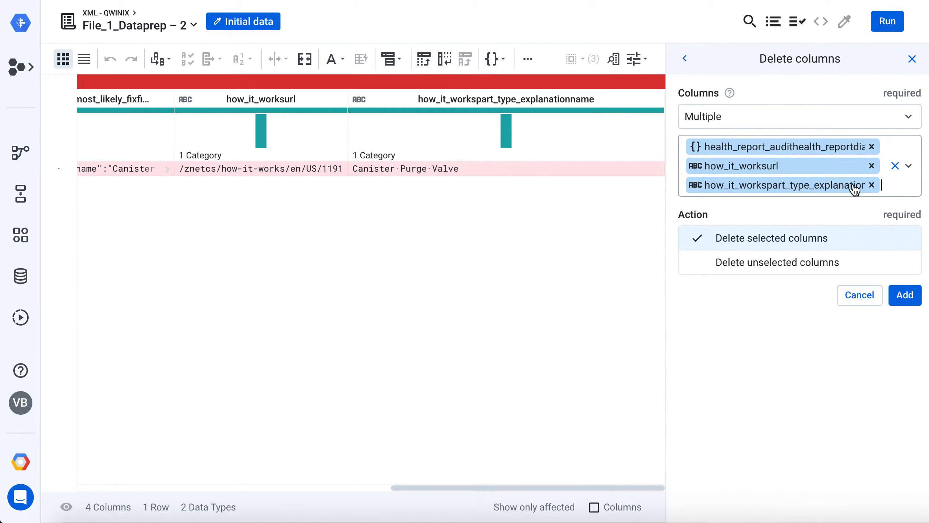
click(757, 263)
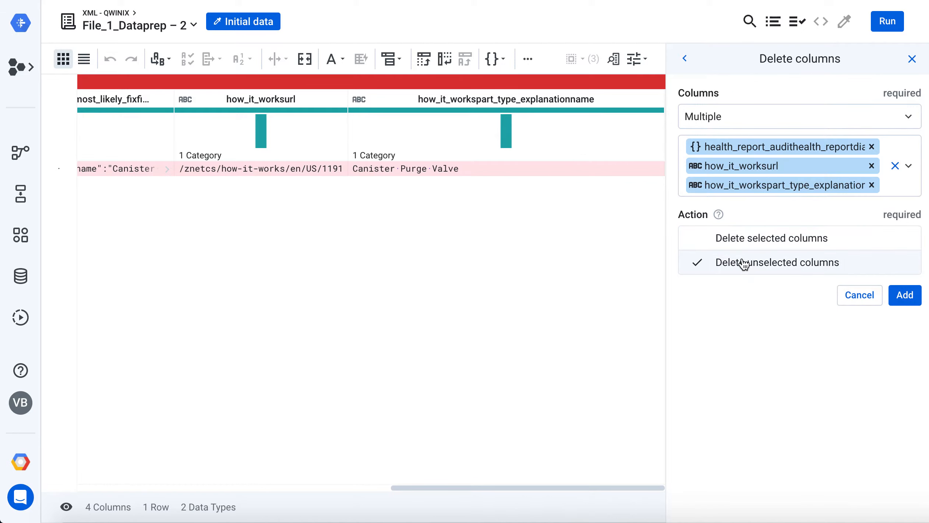
click(900, 299)
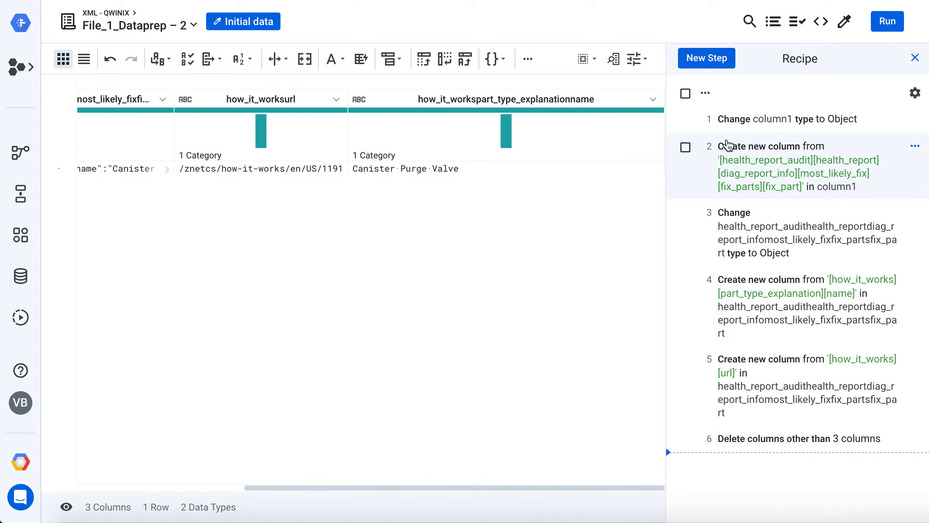
Start a Rename columns transformation with manual rename and set the new name of the fix_part column to part
click(712, 59)
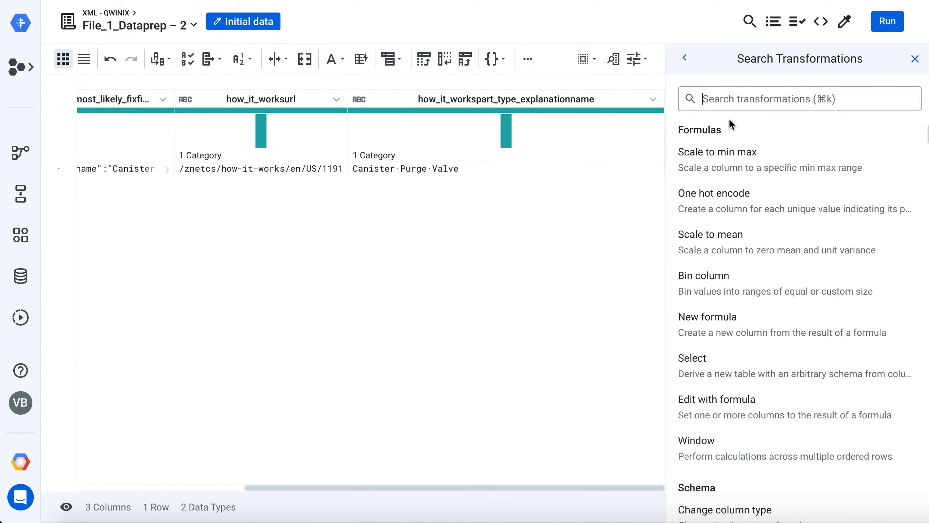
text(RENA)
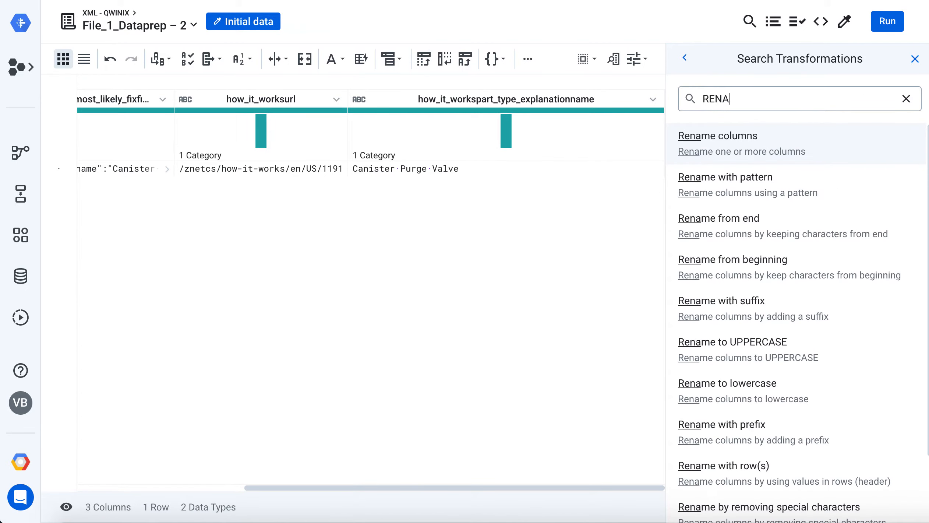
click(723, 141)
click(718, 217)
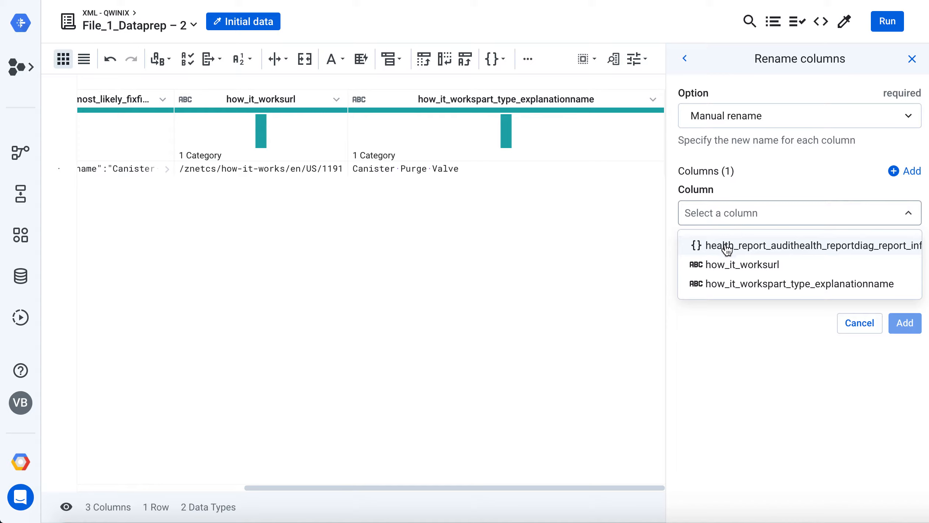
click(727, 247)
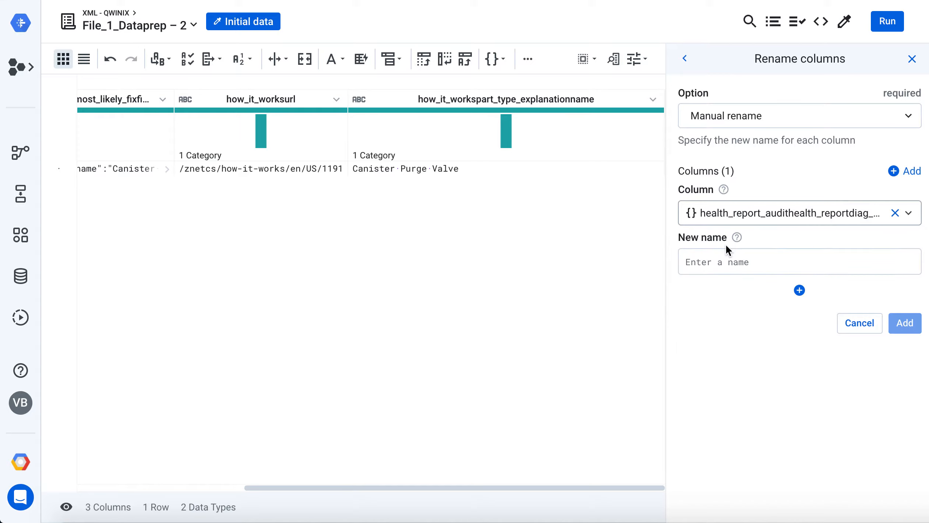
click(725, 257)
text(part)
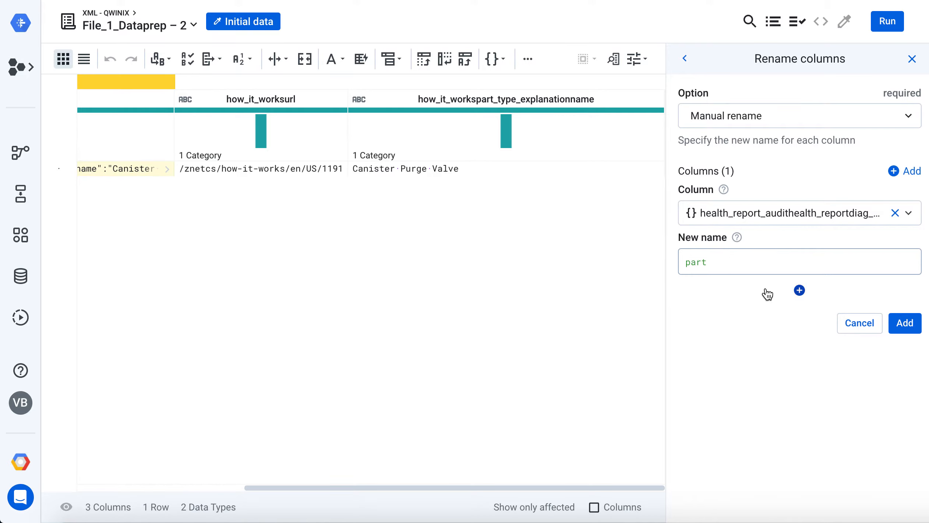
Include how_it_worksurl as a second column in the rename, with the new name url
click(799, 291)
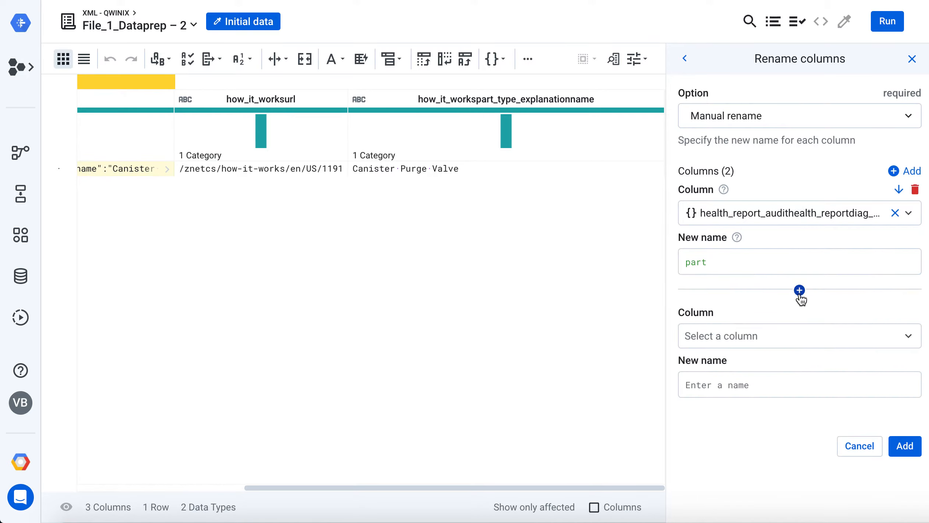
click(741, 334)
click(741, 285)
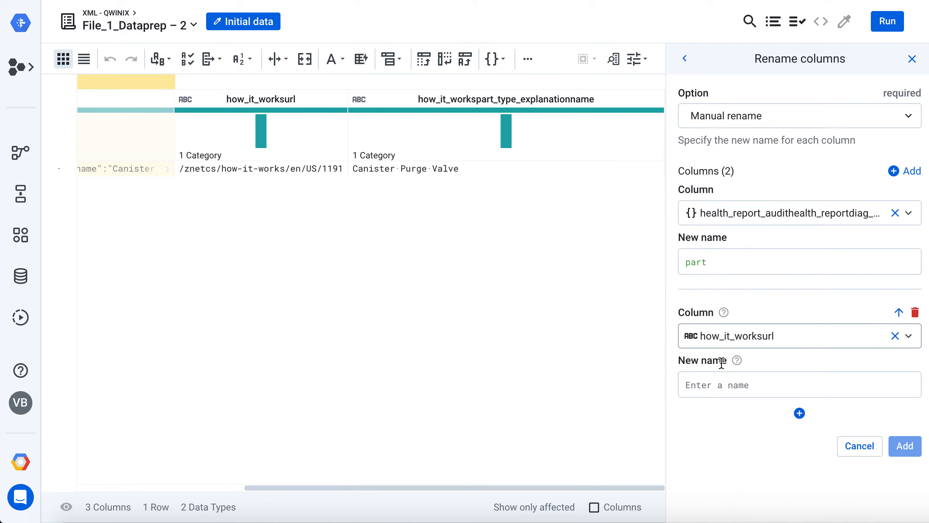
click(720, 385)
text(url)
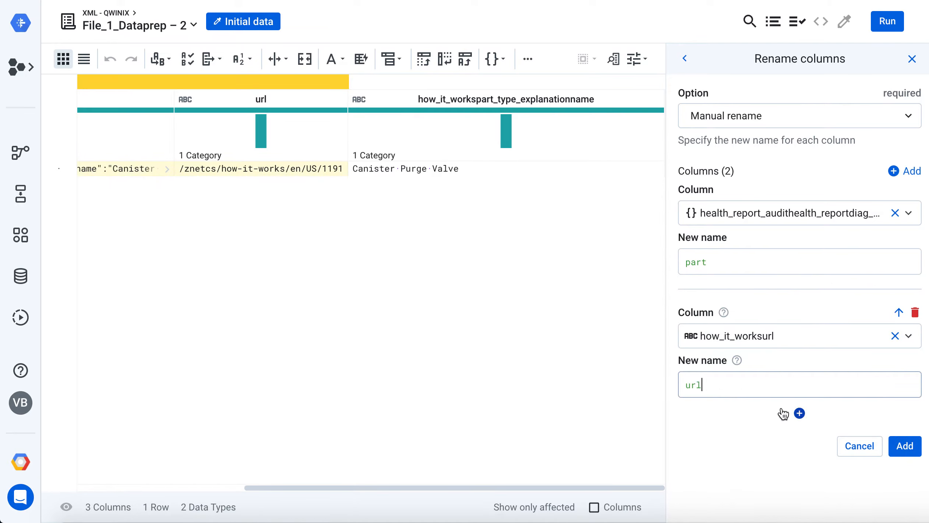
Include how_it_workspart_type_explanationname in the rename with the new name name, and add the rename step to the recipe
click(799, 413)
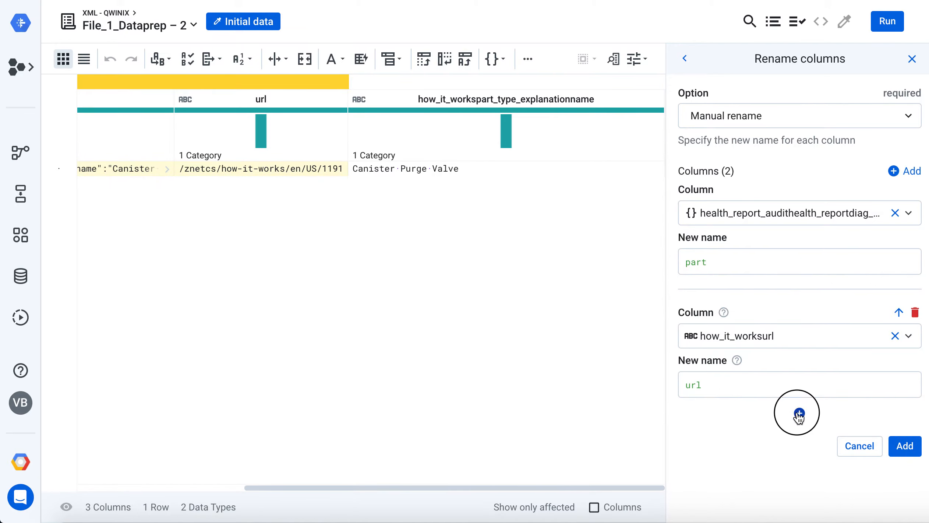
scroll(789, 403, down, 2)
click(734, 401)
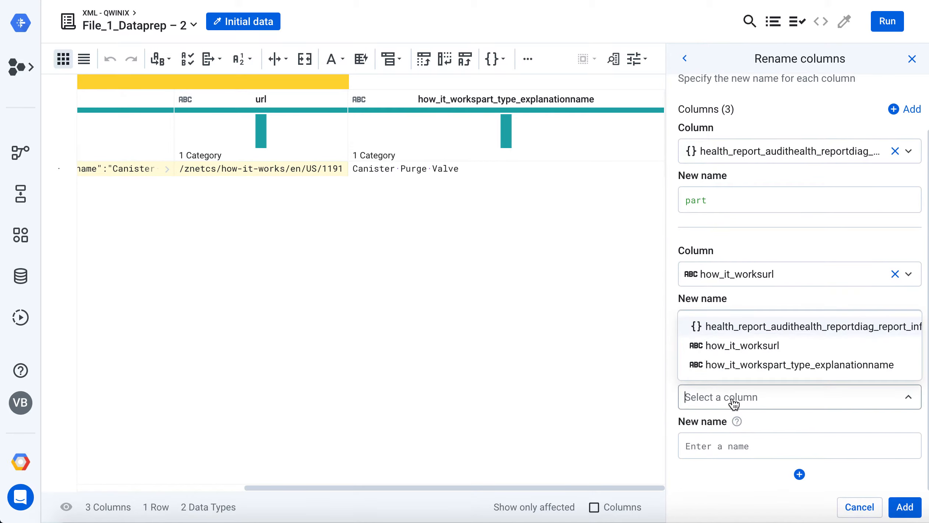
click(805, 365)
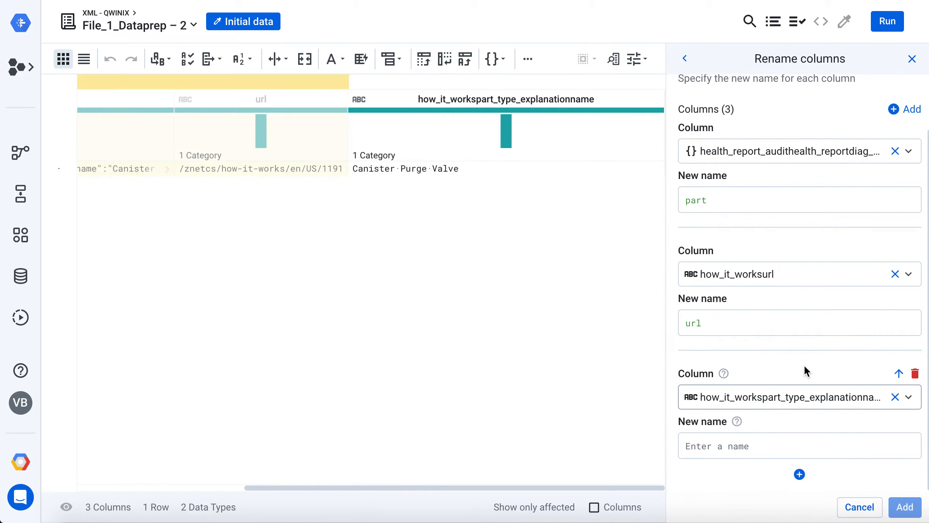
click(728, 448)
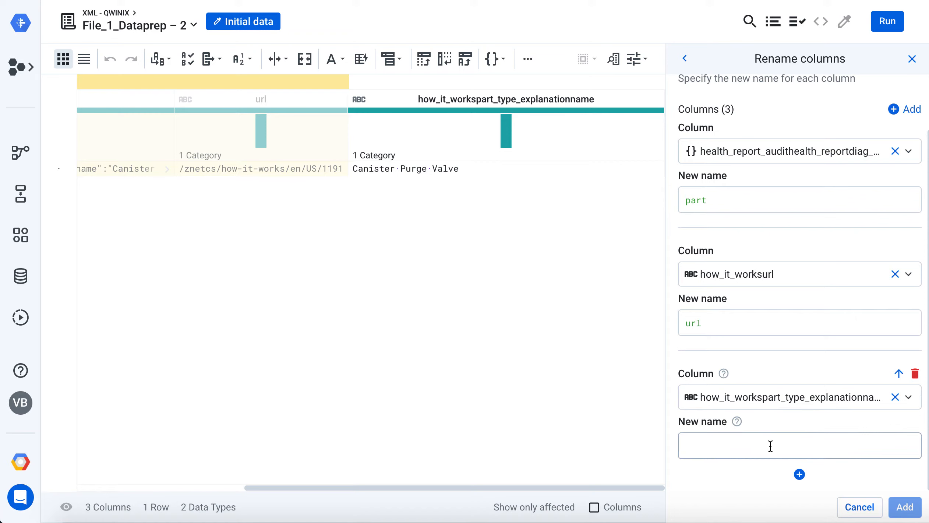
text(name)
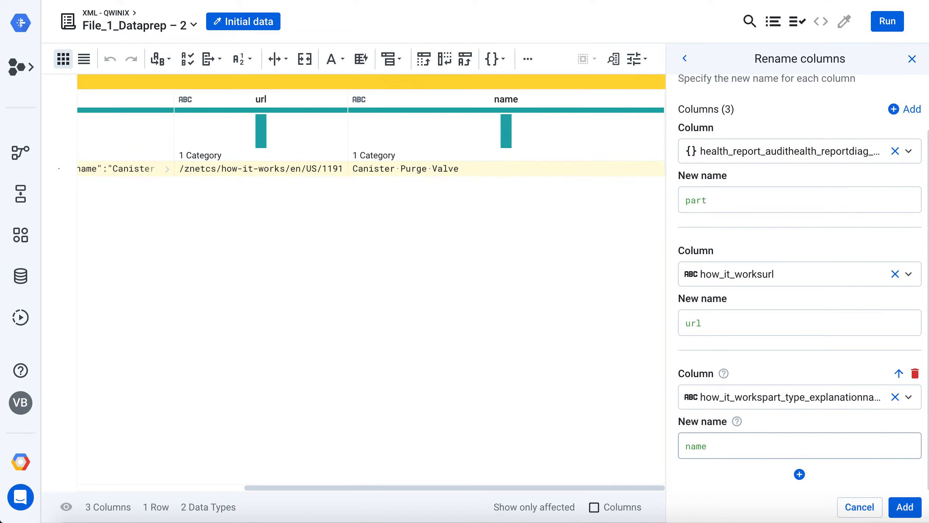
click(731, 482)
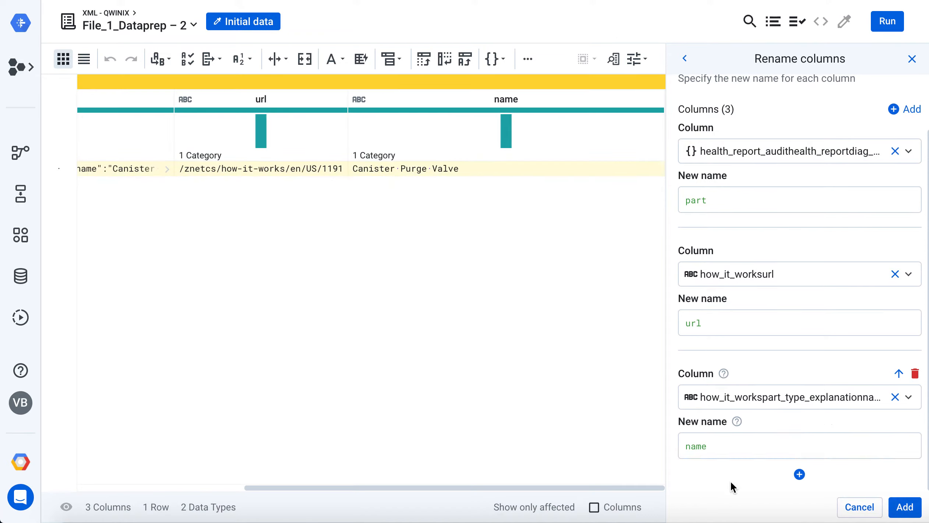
click(905, 507)
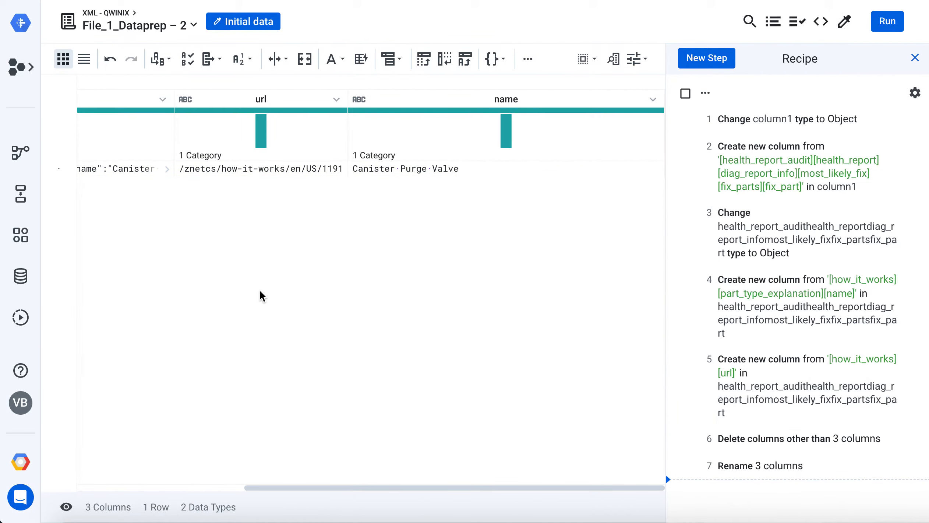
Review the renamed columns and open the Dataflow job run settings for the recipe
drag(383, 491, 191, 484)
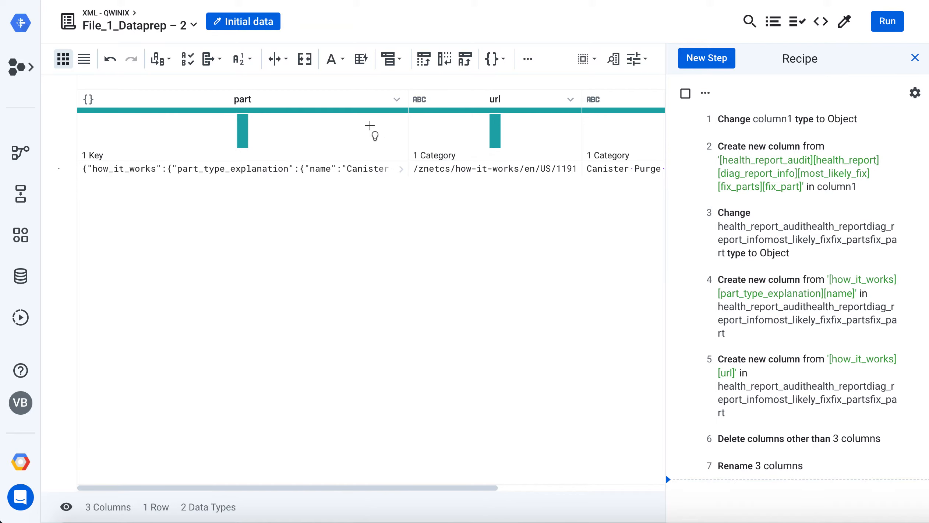
drag(416, 490, 346, 475)
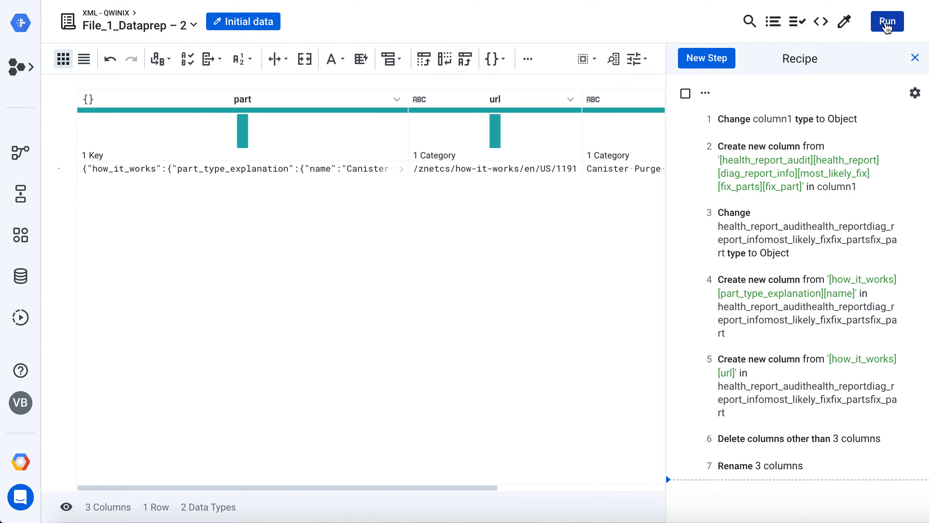
click(887, 25)
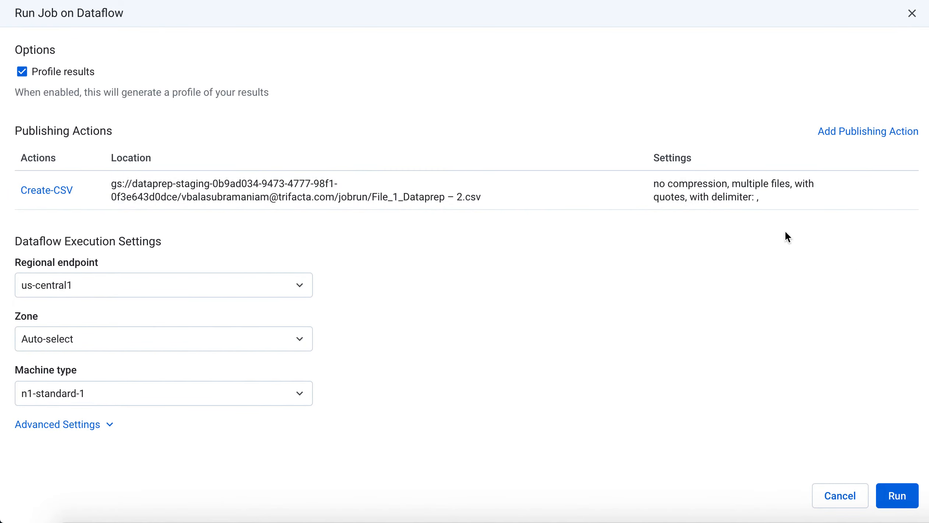
Remove the Create-CSV publishing action and start a new one targeting the default database in BigQuery
click(896, 189)
click(805, 222)
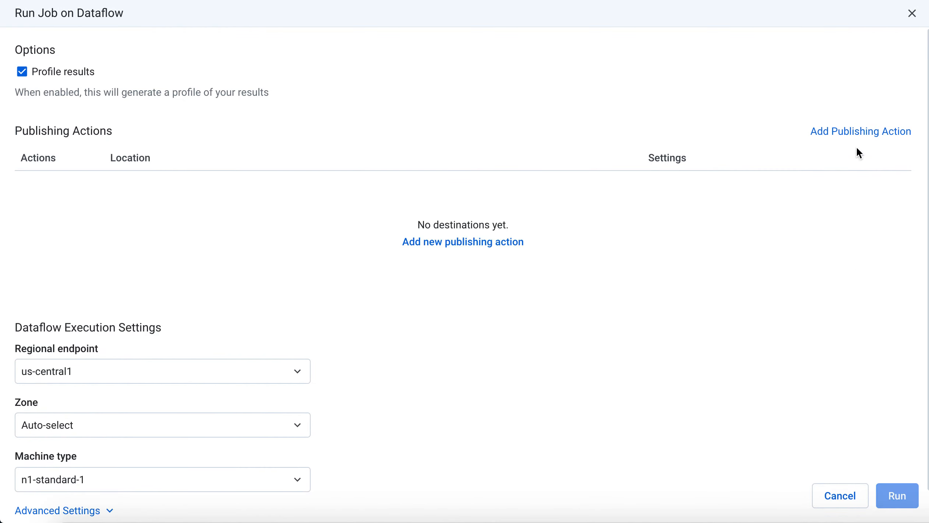
click(848, 132)
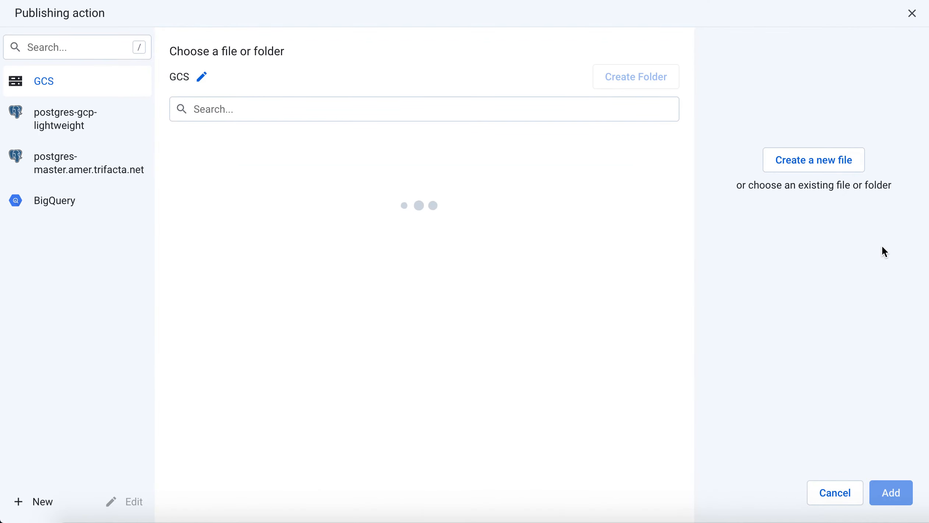
click(77, 201)
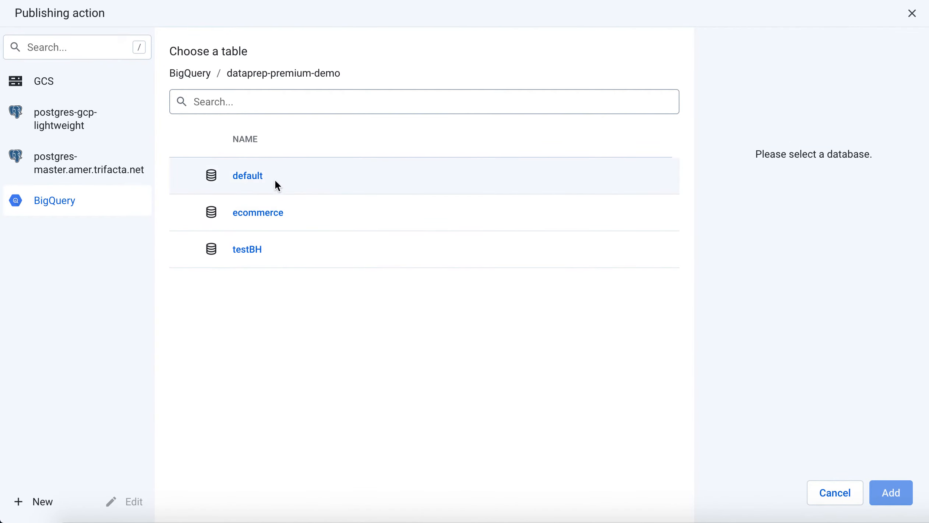
click(274, 180)
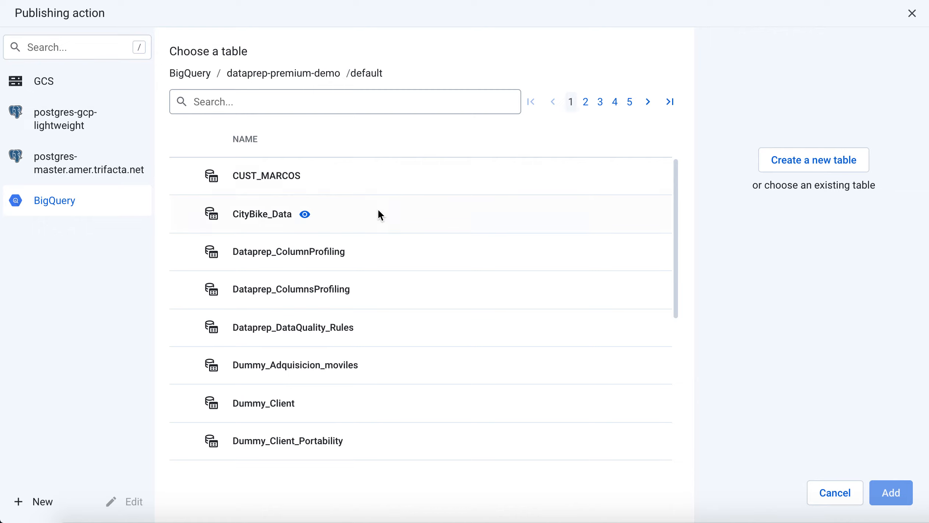
Search for par, choose the existing parts table, and add the publishing action set to append to this table every run
click(288, 110)
text(par)
click(218, 251)
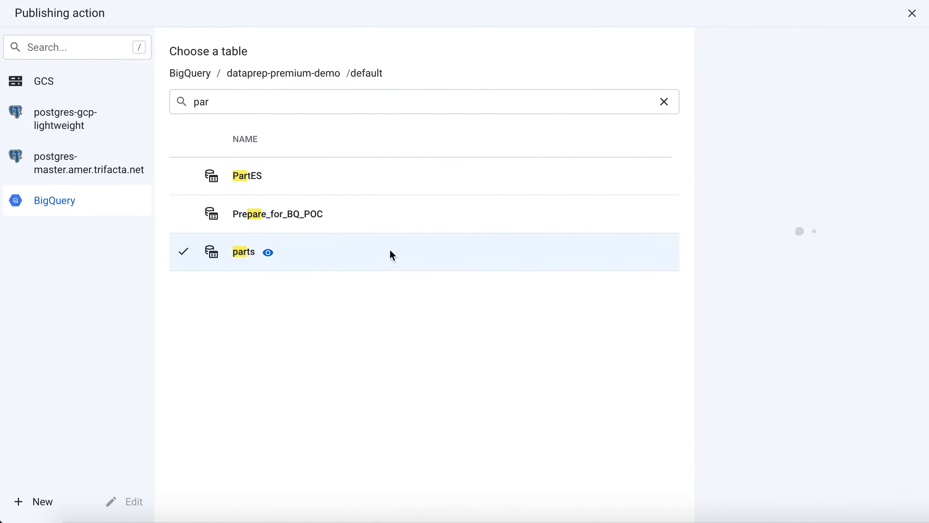
click(757, 193)
click(758, 152)
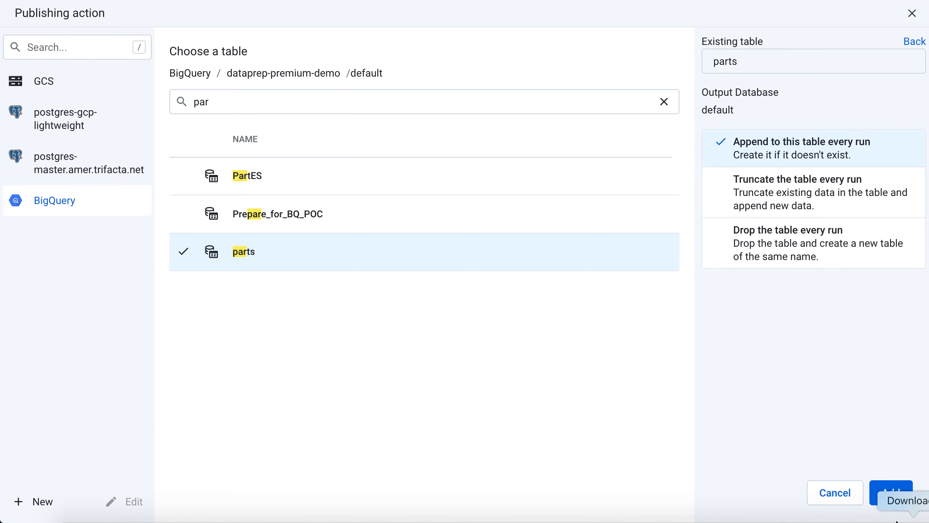
click(891, 497)
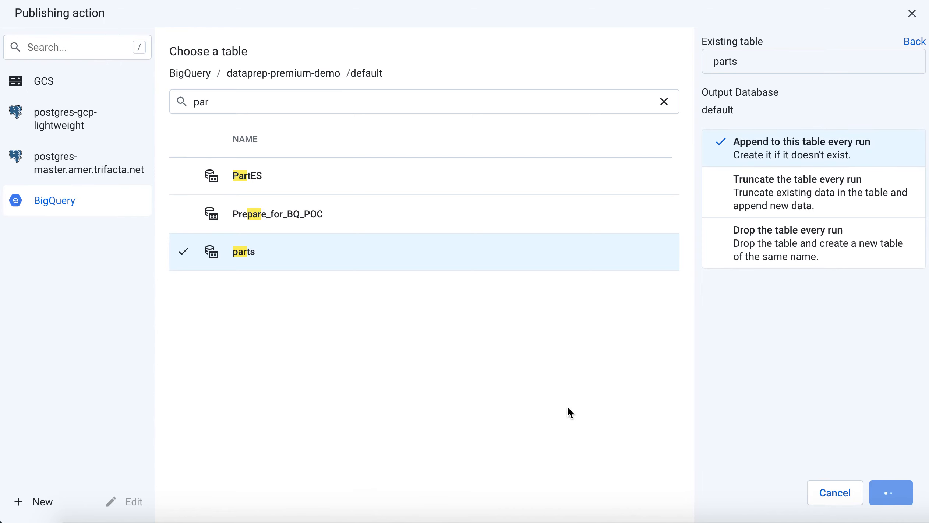
Set the Dataflow machine type to n1-standard-4 and run the job
click(80, 394)
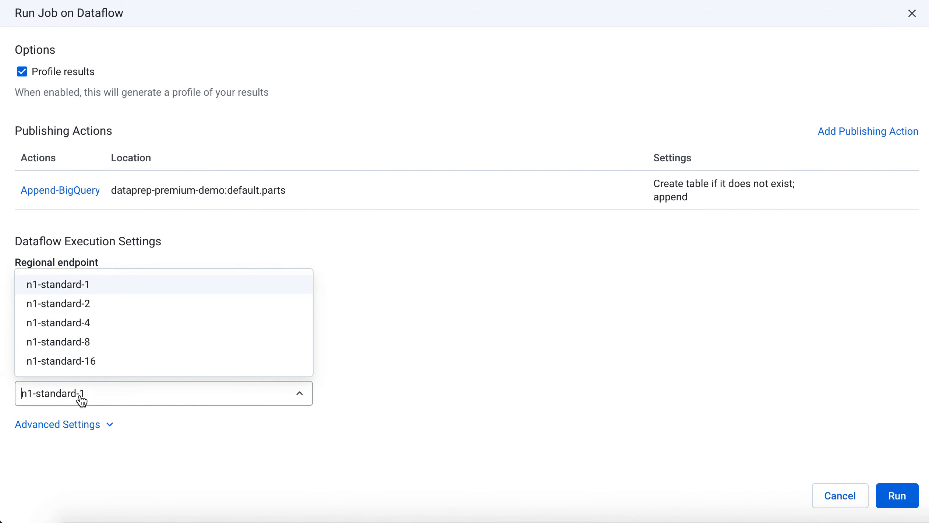
click(75, 324)
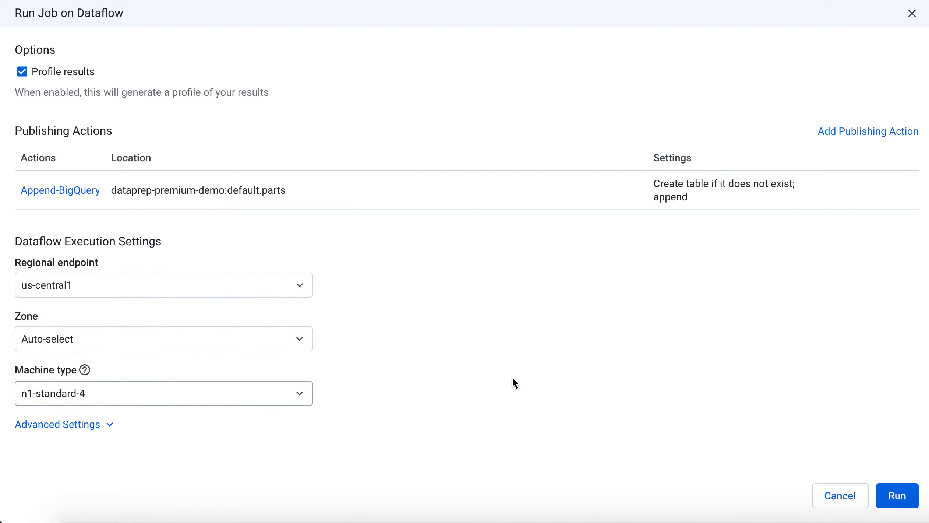
click(898, 499)
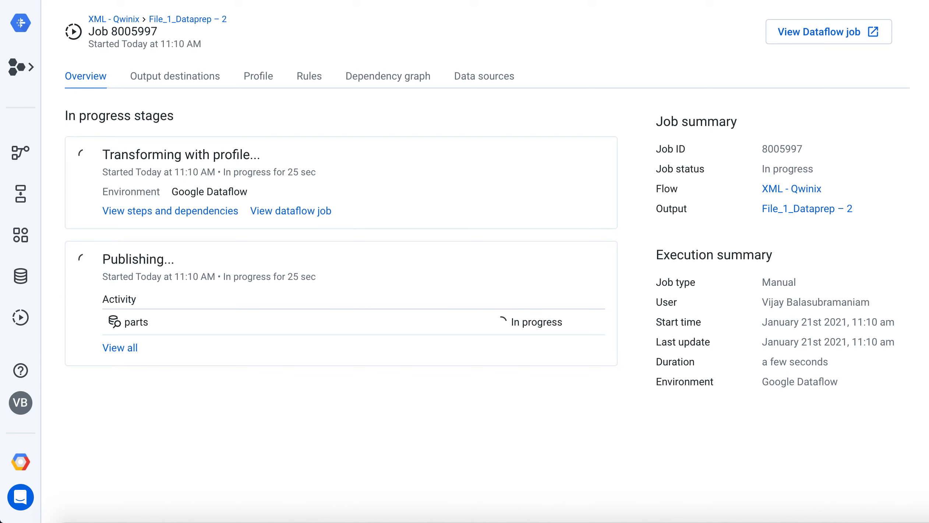
Switch to BigQuery, rerun the query select * from `default.parts`; and examine the part, url and name columns in its results
click(792, 0)
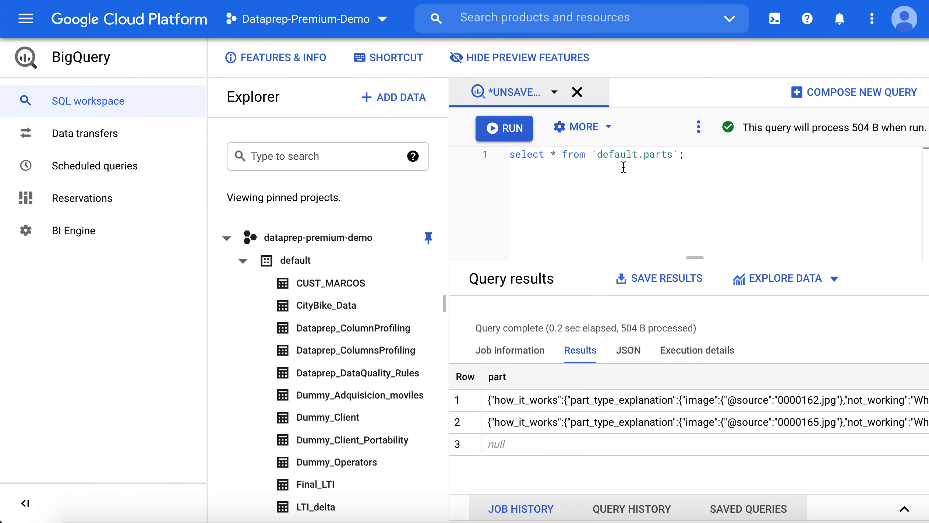
click(564, 157)
click(712, 157)
click(505, 128)
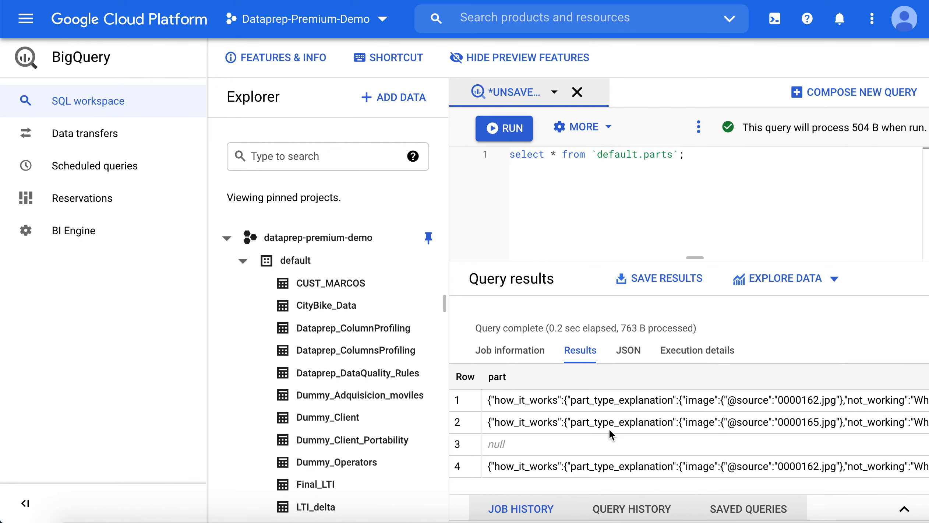
scroll(742, 414, right, 10)
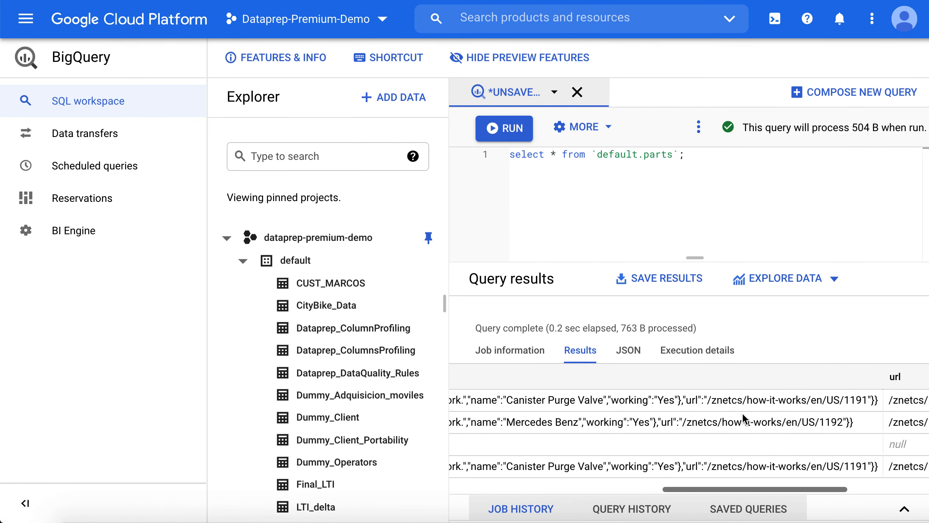
scroll(743, 413, right, 5)
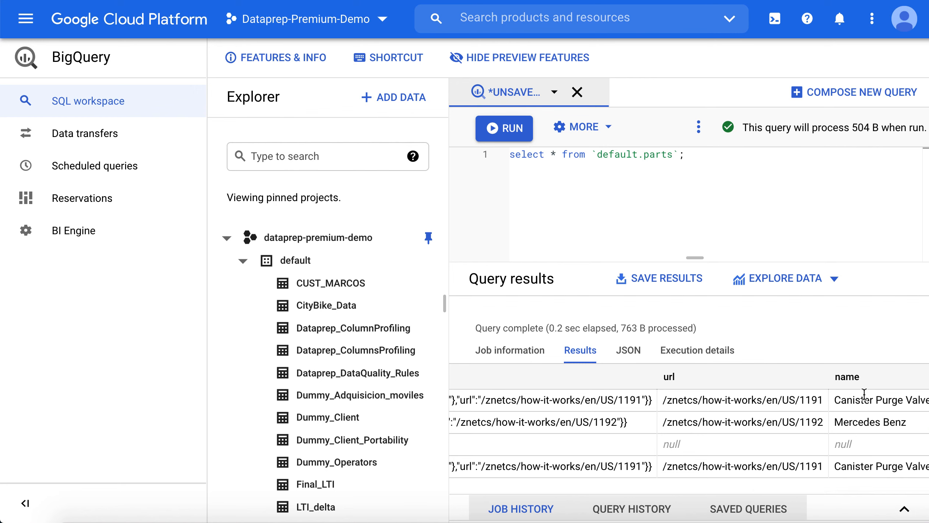
scroll(733, 428, left, 5)
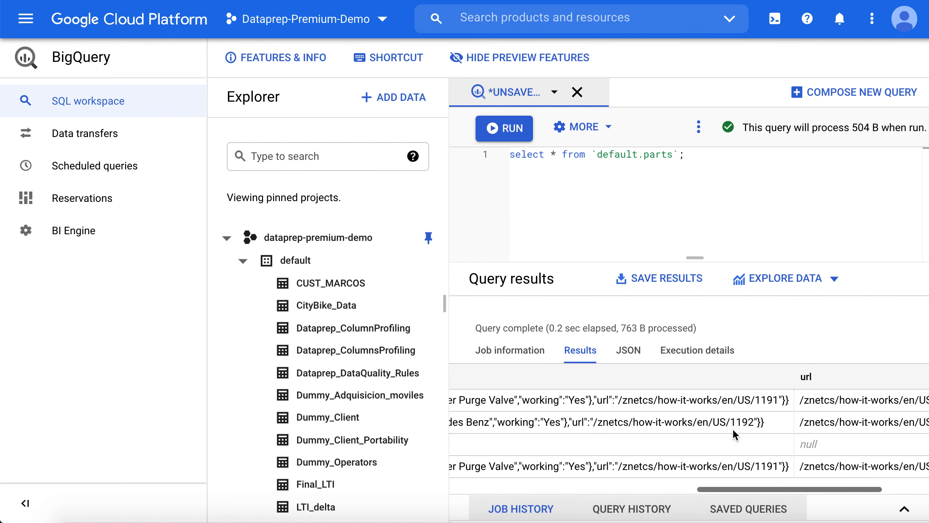
scroll(734, 429, right, 5)
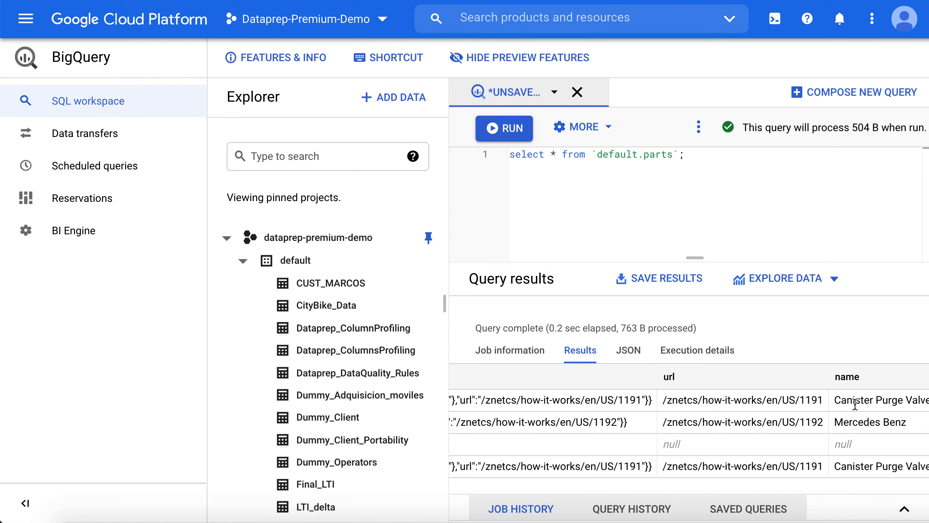